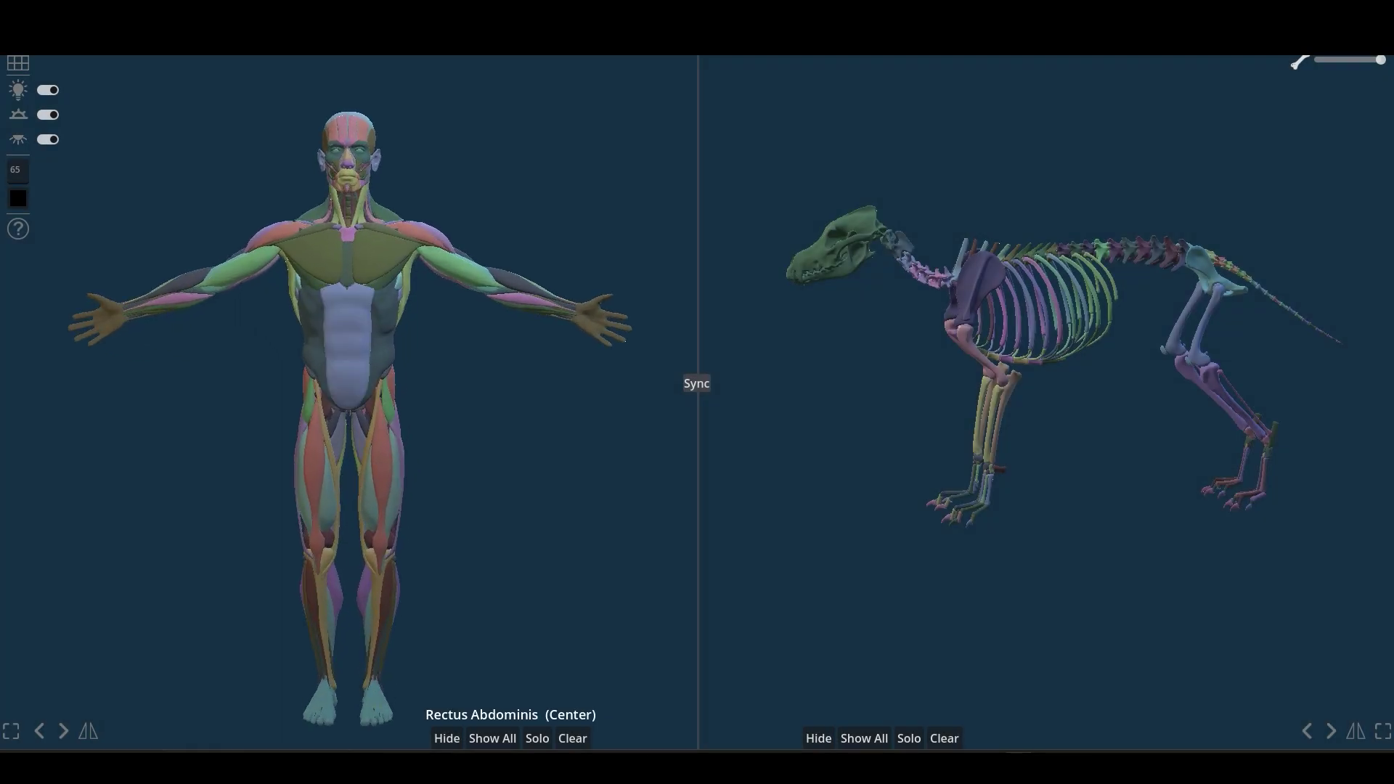
Step: Sync the human and wolf views and examine both models from different angles
left_click(1306, 59)
scroll(509, 266, "down", 1)
middle_click_drag(1007, 313, 795, 351)
middle_click_drag(450, 334, 1161, 330)
left_click(701, 382)
middle_click_drag(835, 371, 1108, 365)
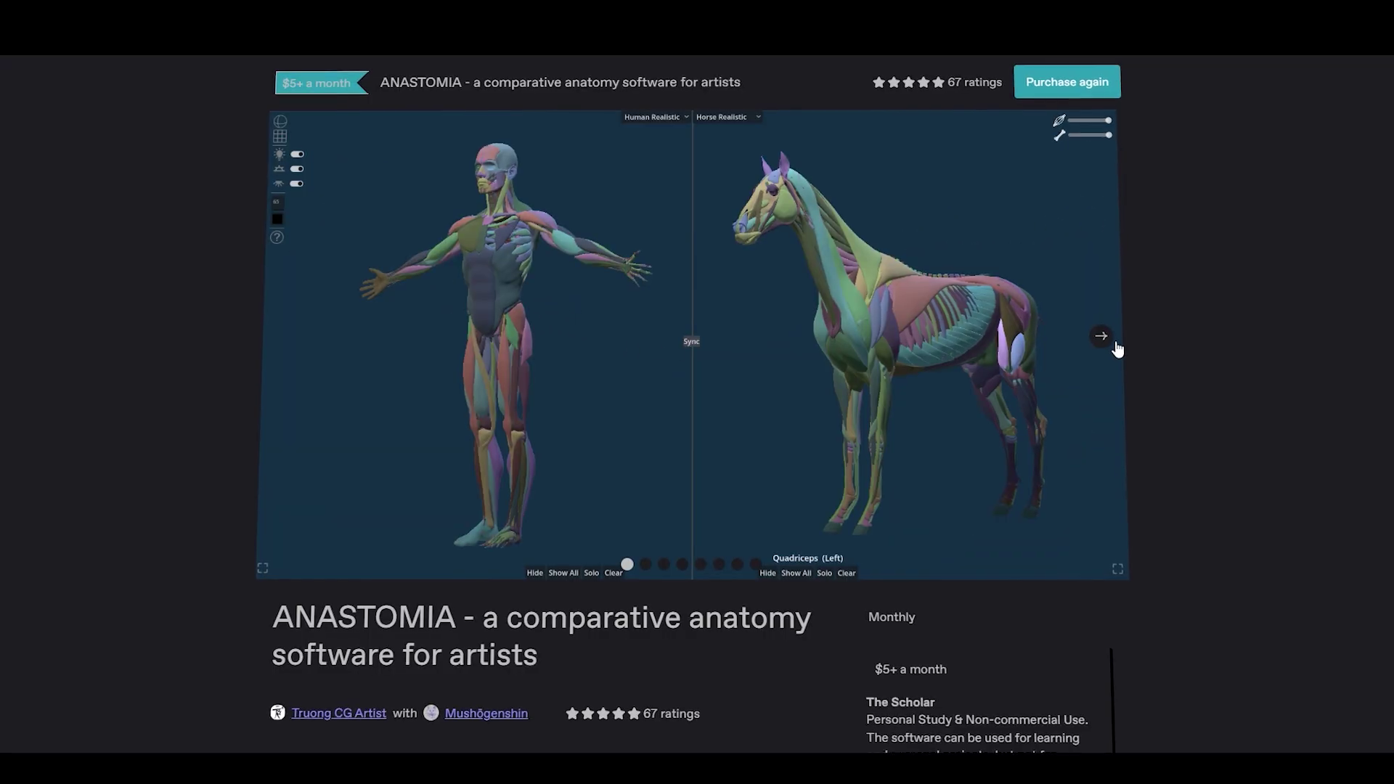
Step: Browse the preview images in the gallery of the ANASTOMIA product page
left_click(1124, 338)
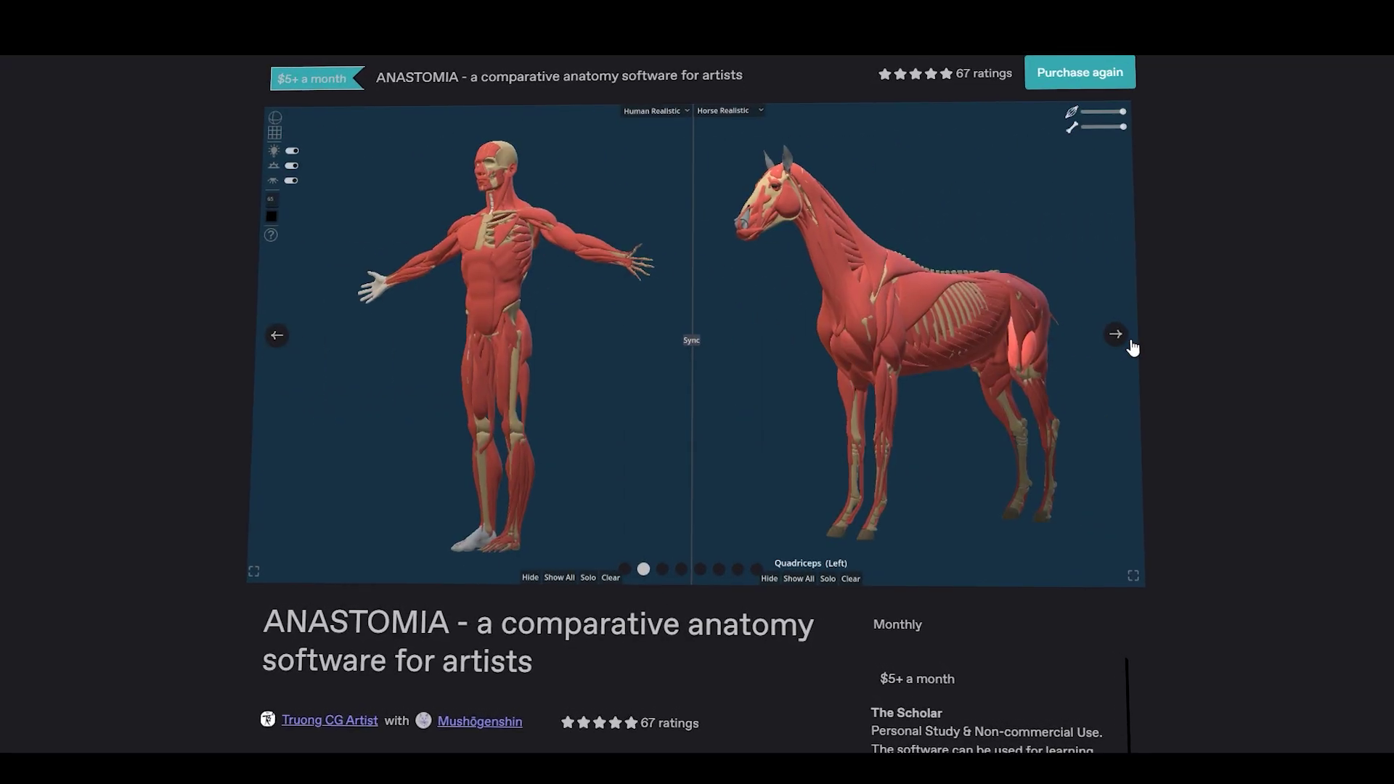
left_click(1145, 346)
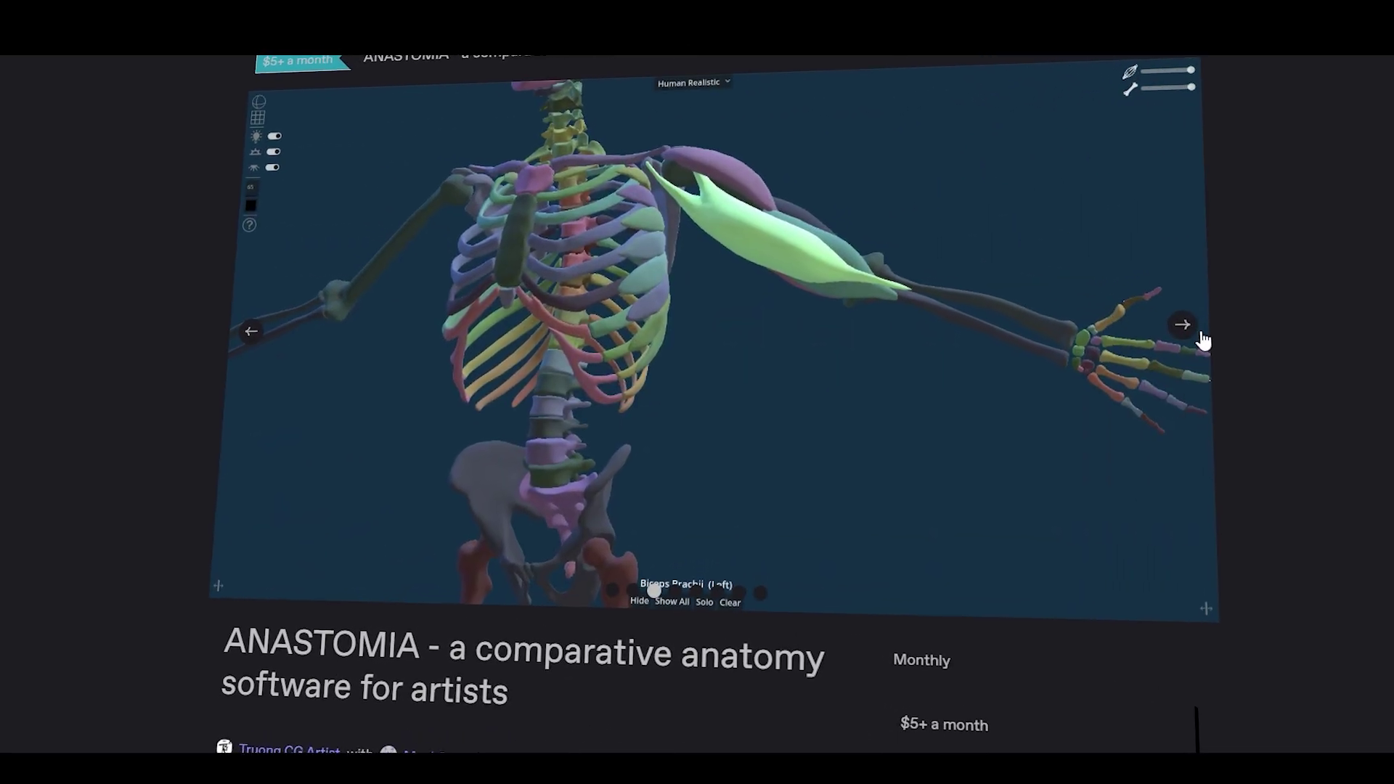
left_click(1225, 335)
left_click(1227, 334)
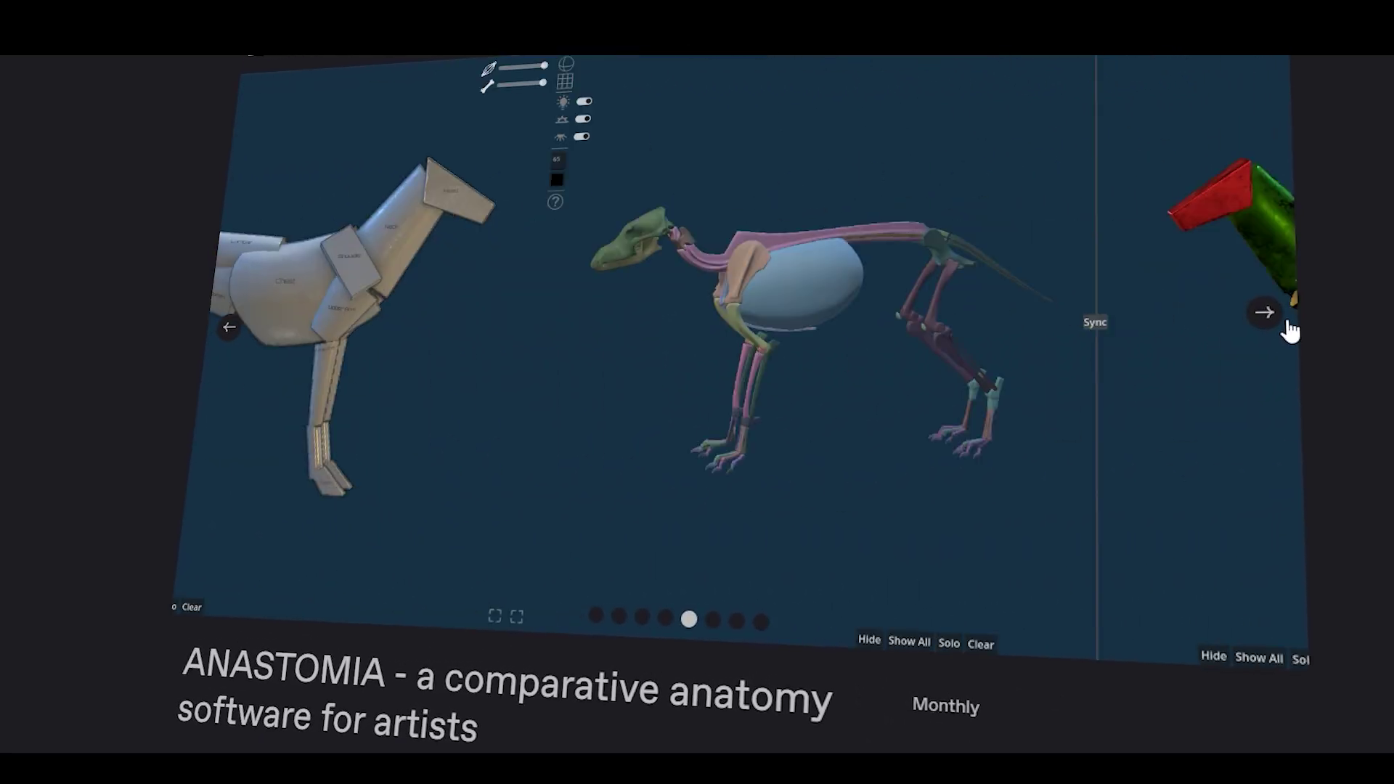
left_click(1303, 325)
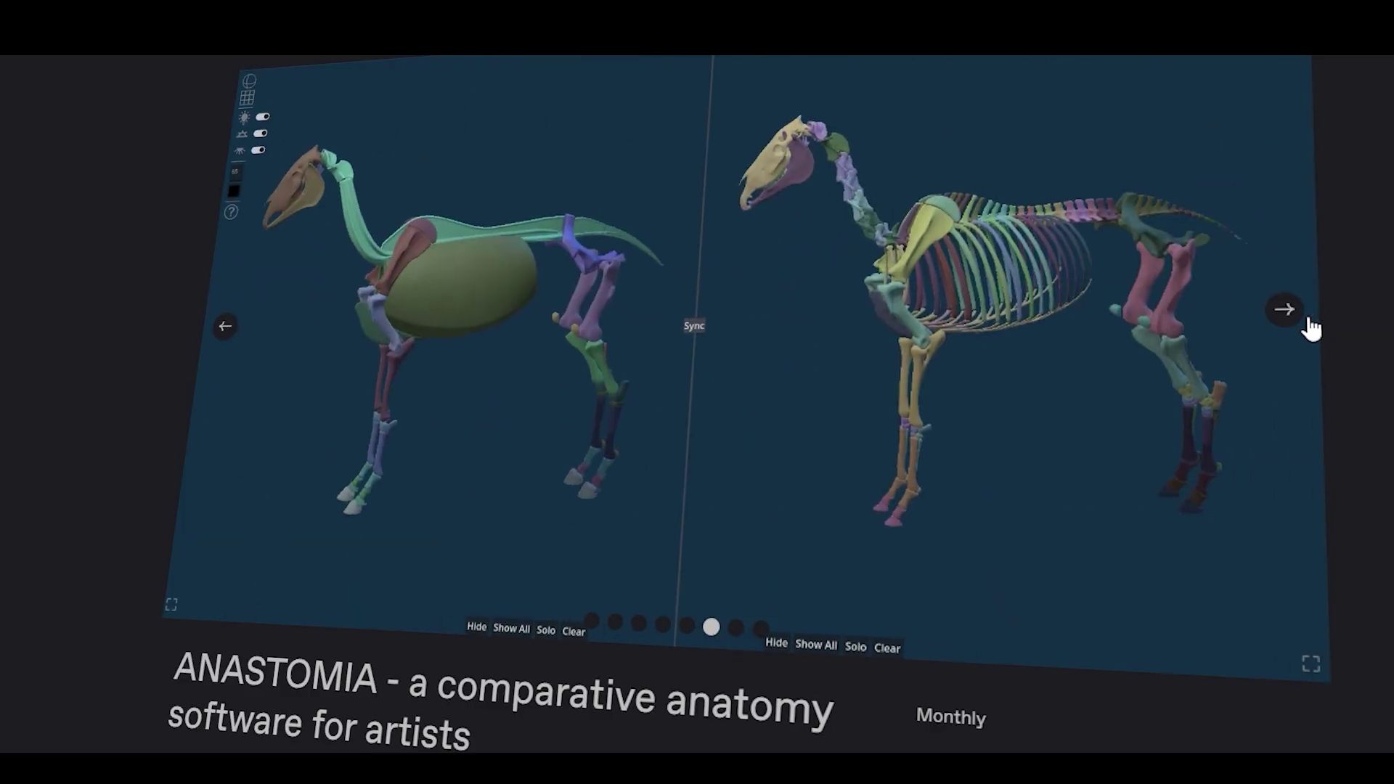
left_click(1305, 320)
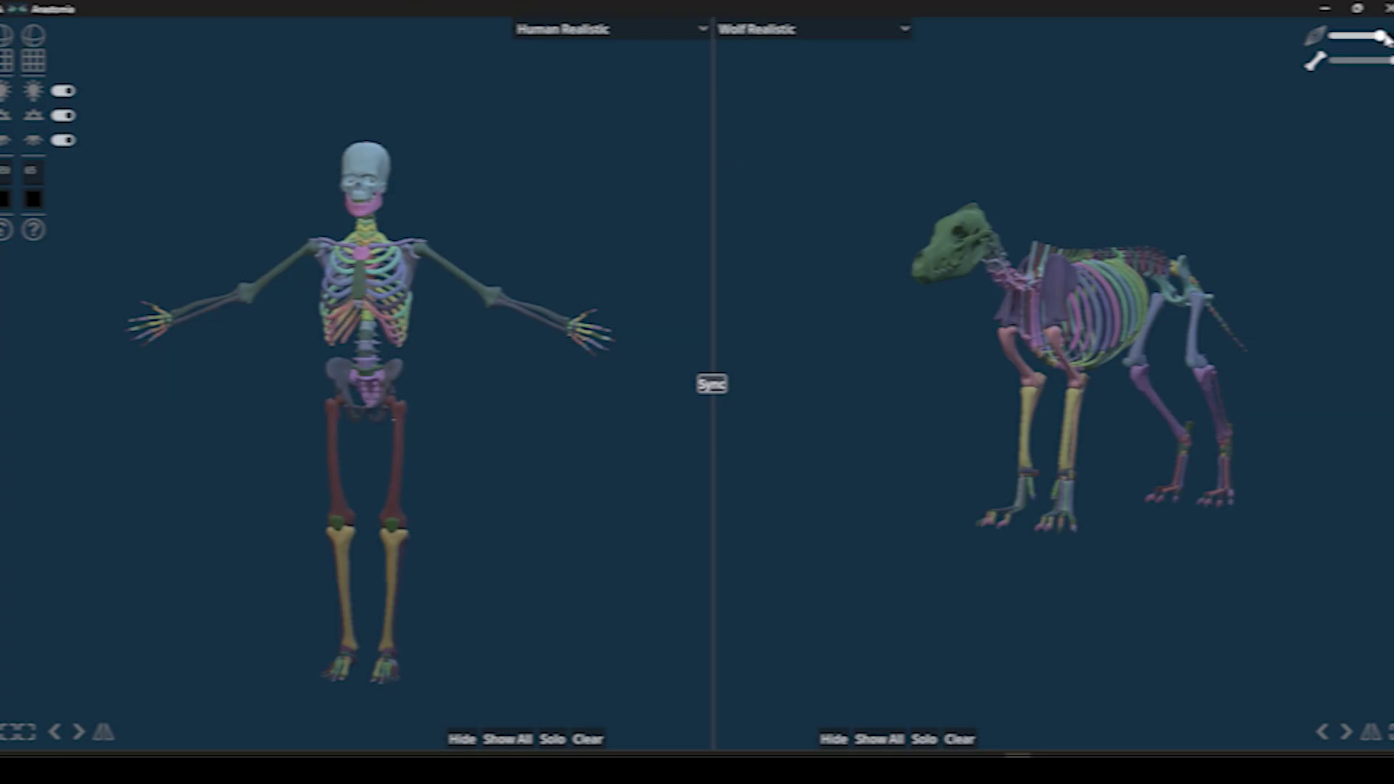
Step: Load the Horse Realistic model in place of the Wolf Realistic model and fit it in the view
left_click(832, 27)
left_click(821, 72)
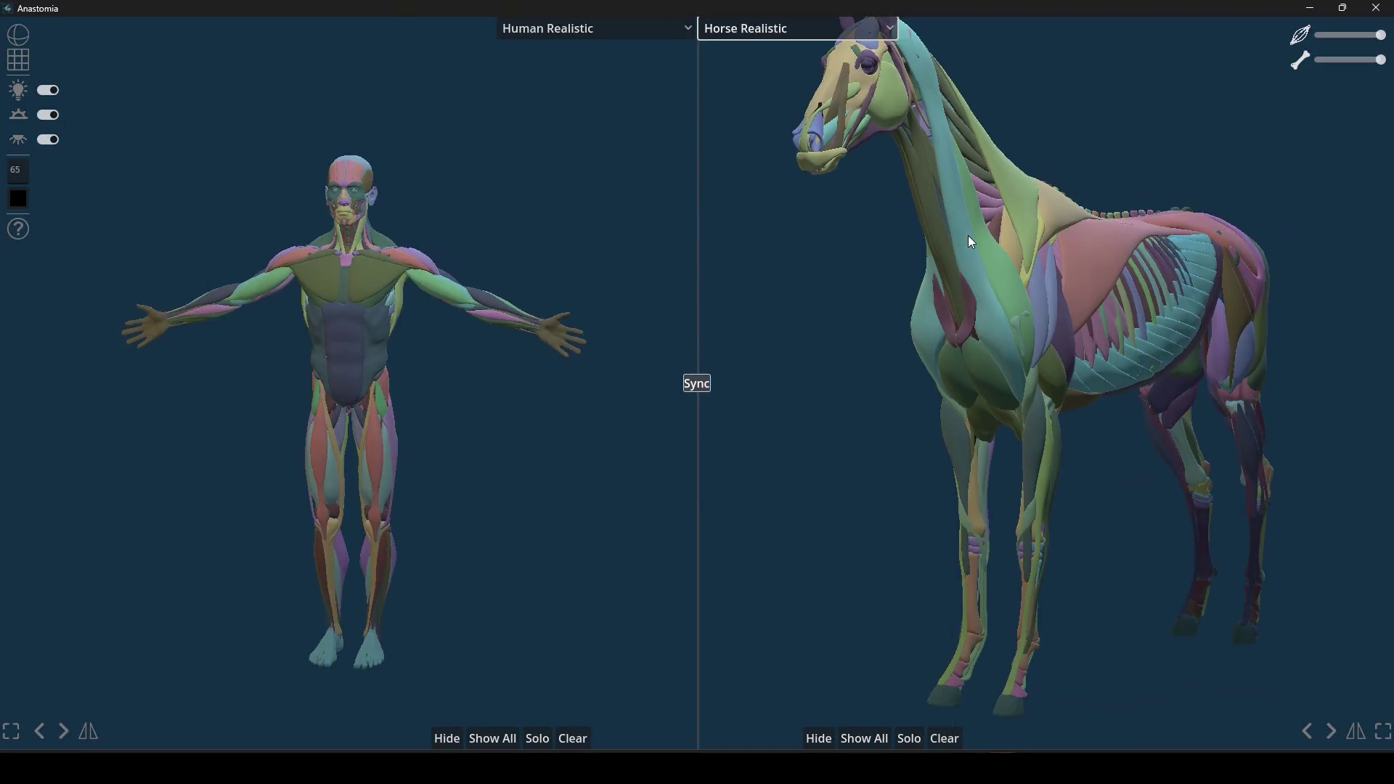
scroll(948, 313, "down", 3)
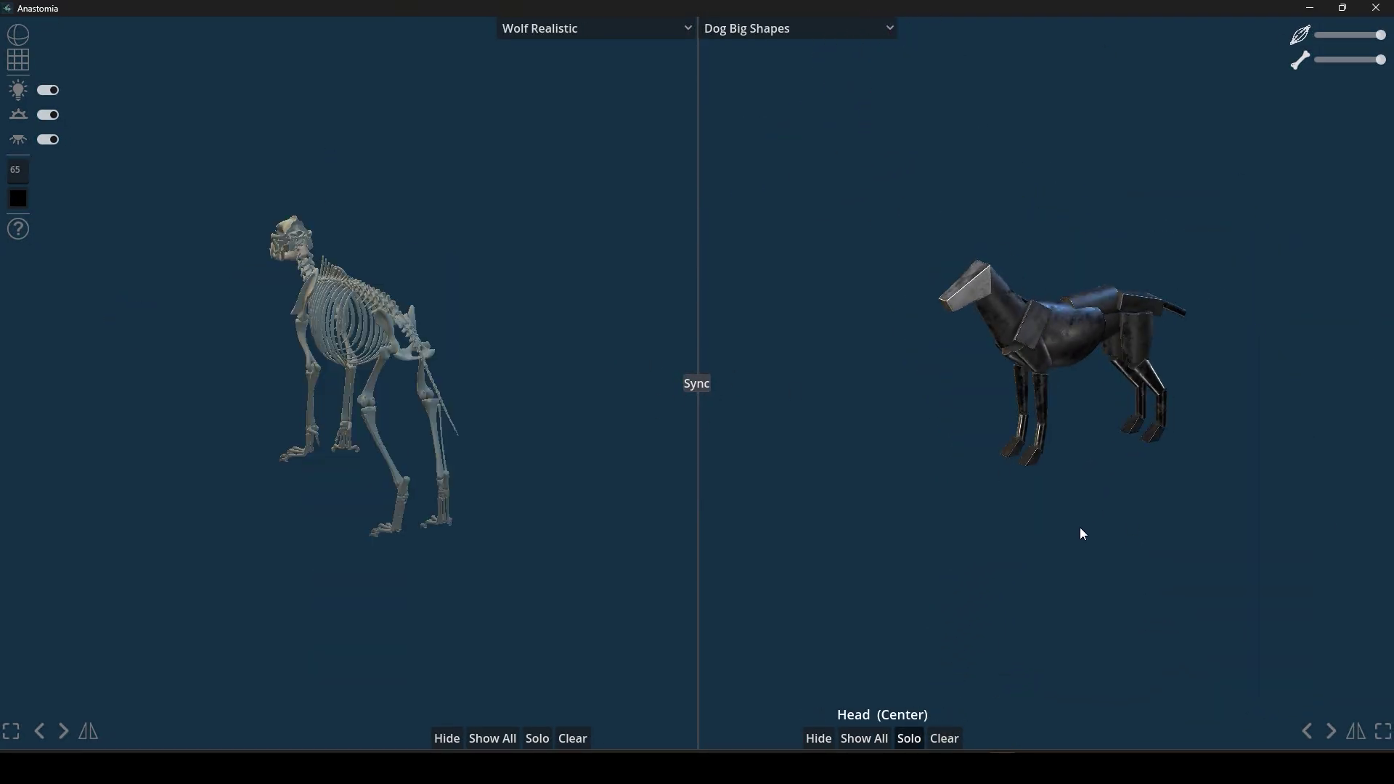
Step: Cycle the Dog Big Shapes model through its preset poses, including the sitting one, and advance the Wolf Realistic model's pose
left_click(1328, 735)
left_click(1329, 735)
left_click(1329, 735)
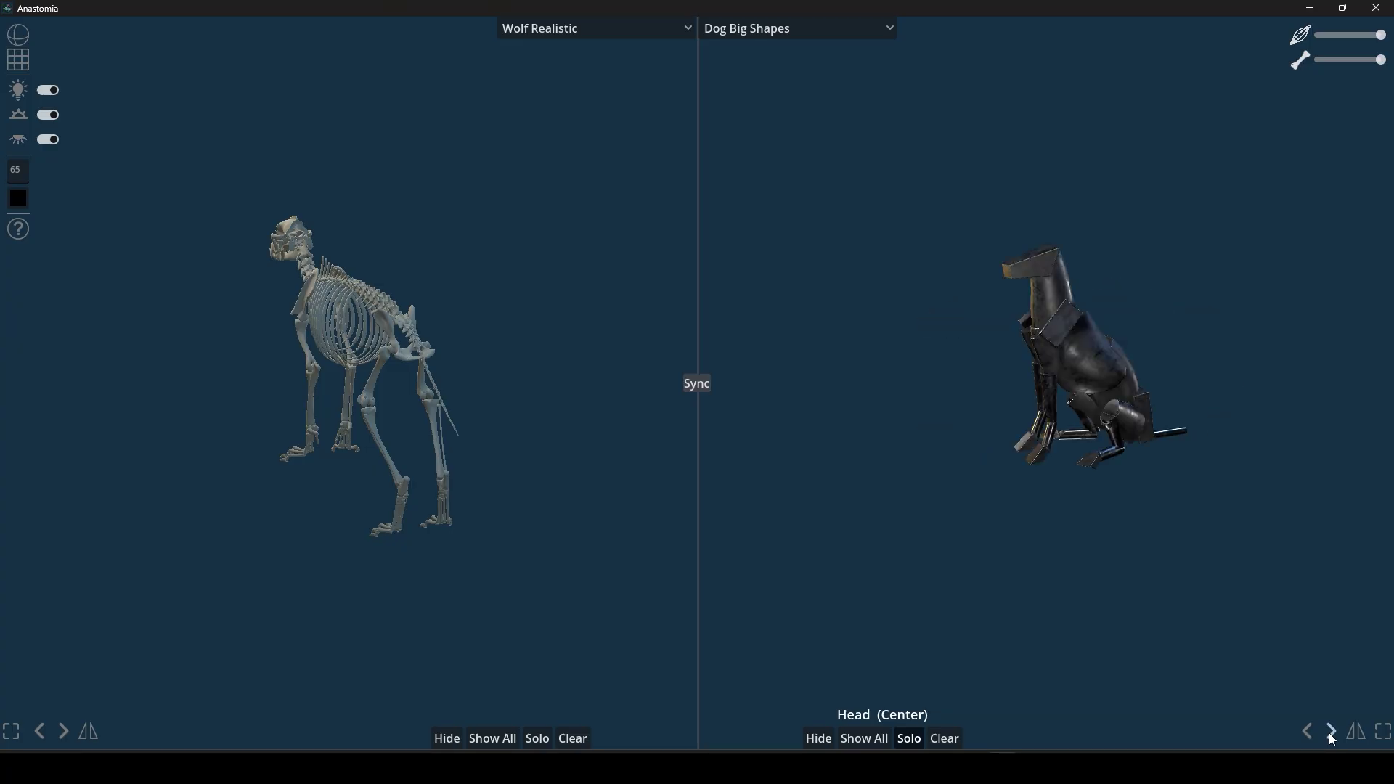
left_click(1329, 734)
left_click(63, 729)
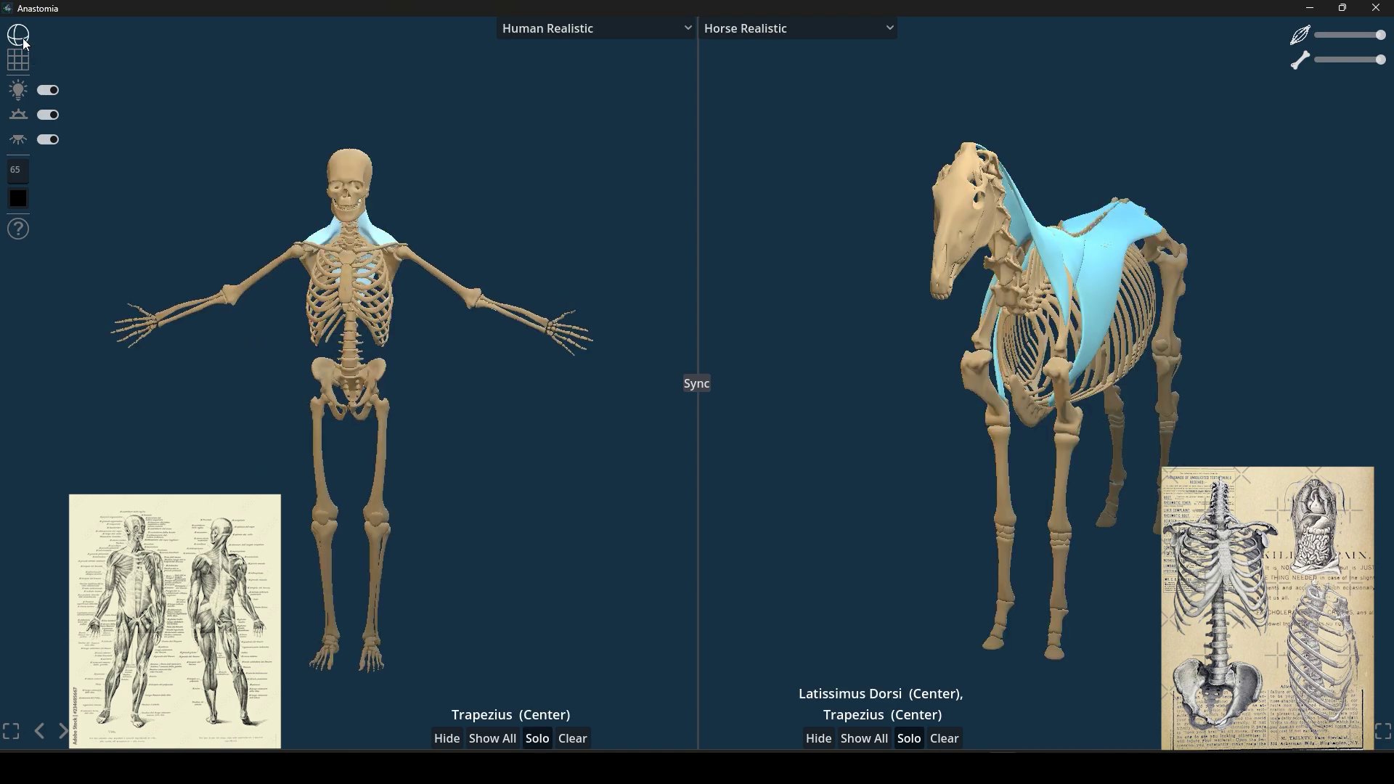
Step: Change the material style of the models, show all hidden muscles on the human and horse, and turn both figures to an angled view
left_click(19, 38)
left_click(492, 739)
left_click(878, 741)
left_click_drag(860, 472, 1114, 436)
left_click_drag(364, 479, 614, 458)
left_click_drag(485, 422, 598, 460)
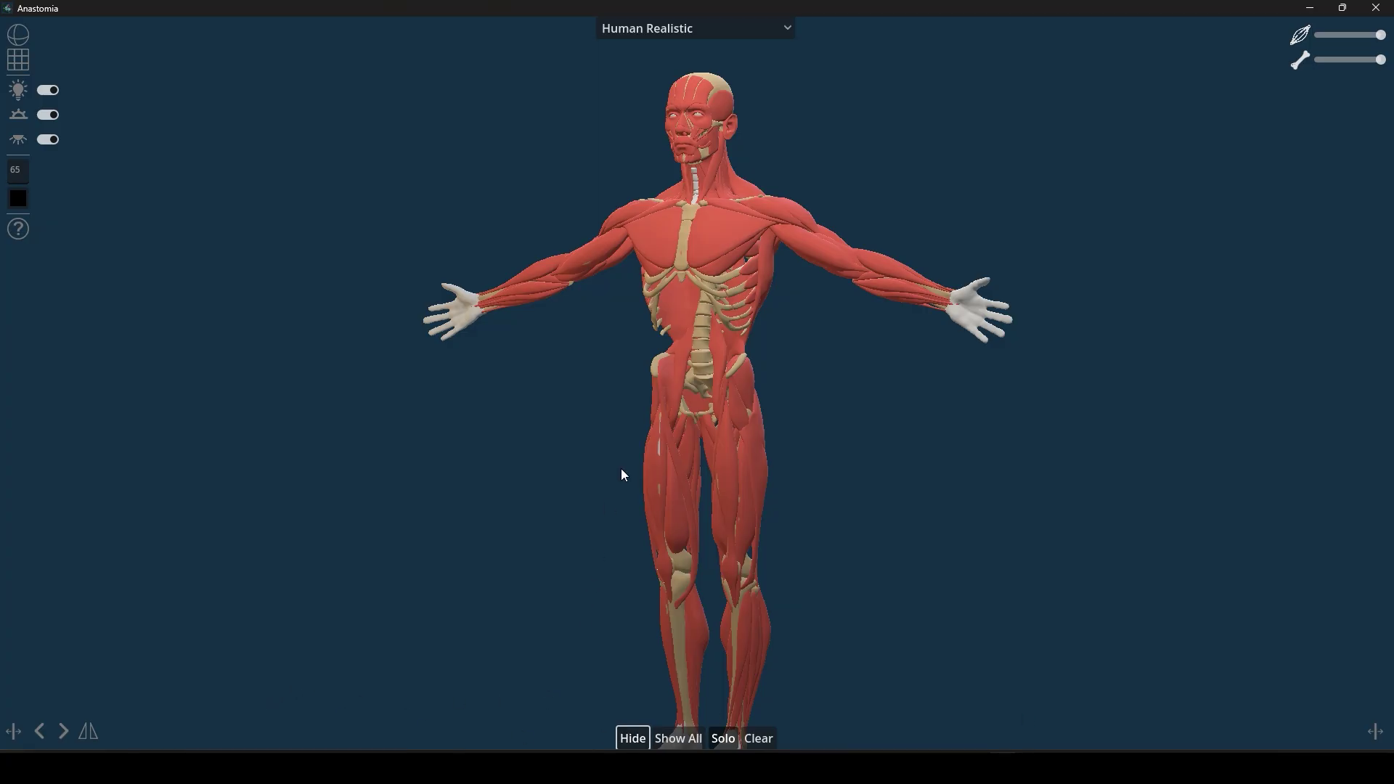
Step: Return from the single human view to the split view and frame the complete human and horse side by side, with both views synced
left_click(13, 731)
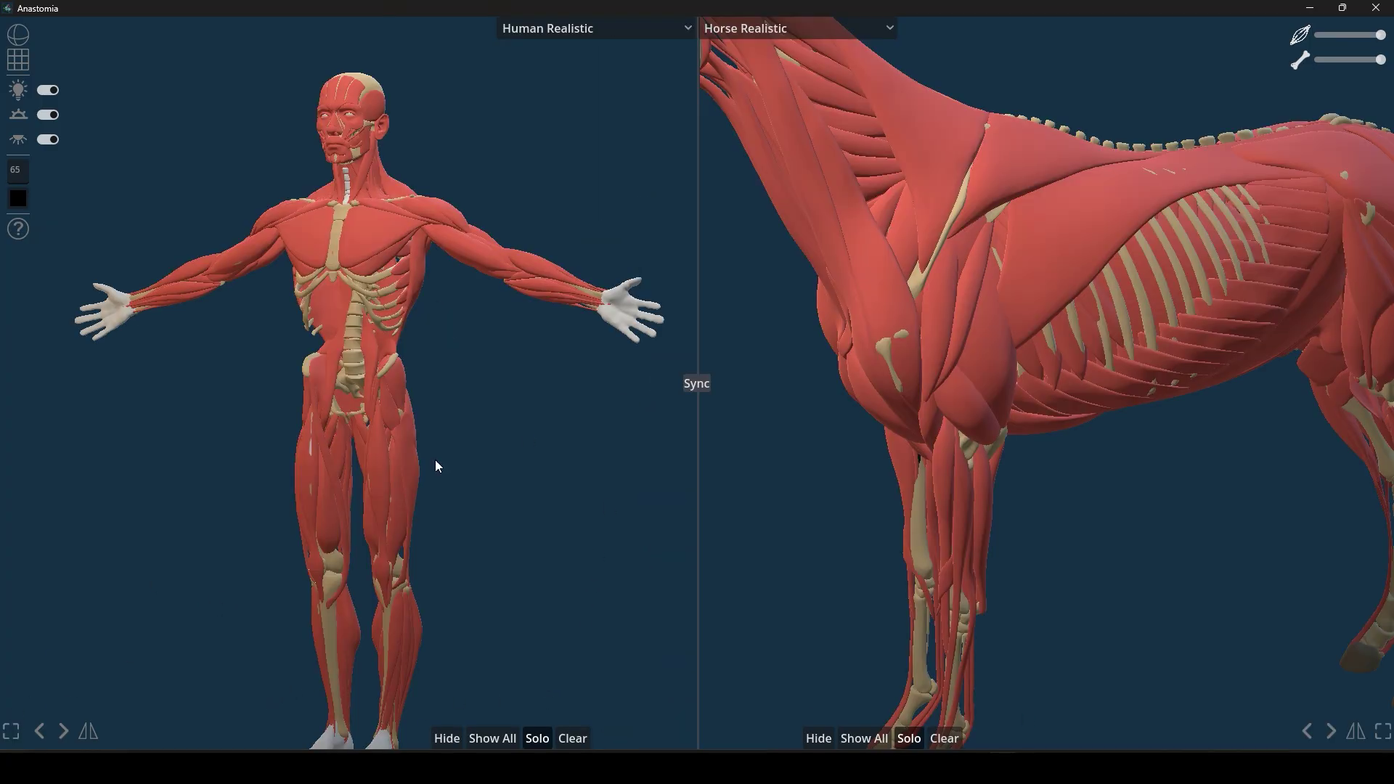
scroll(585, 339, "down", 4)
scroll(968, 375, "down", 5)
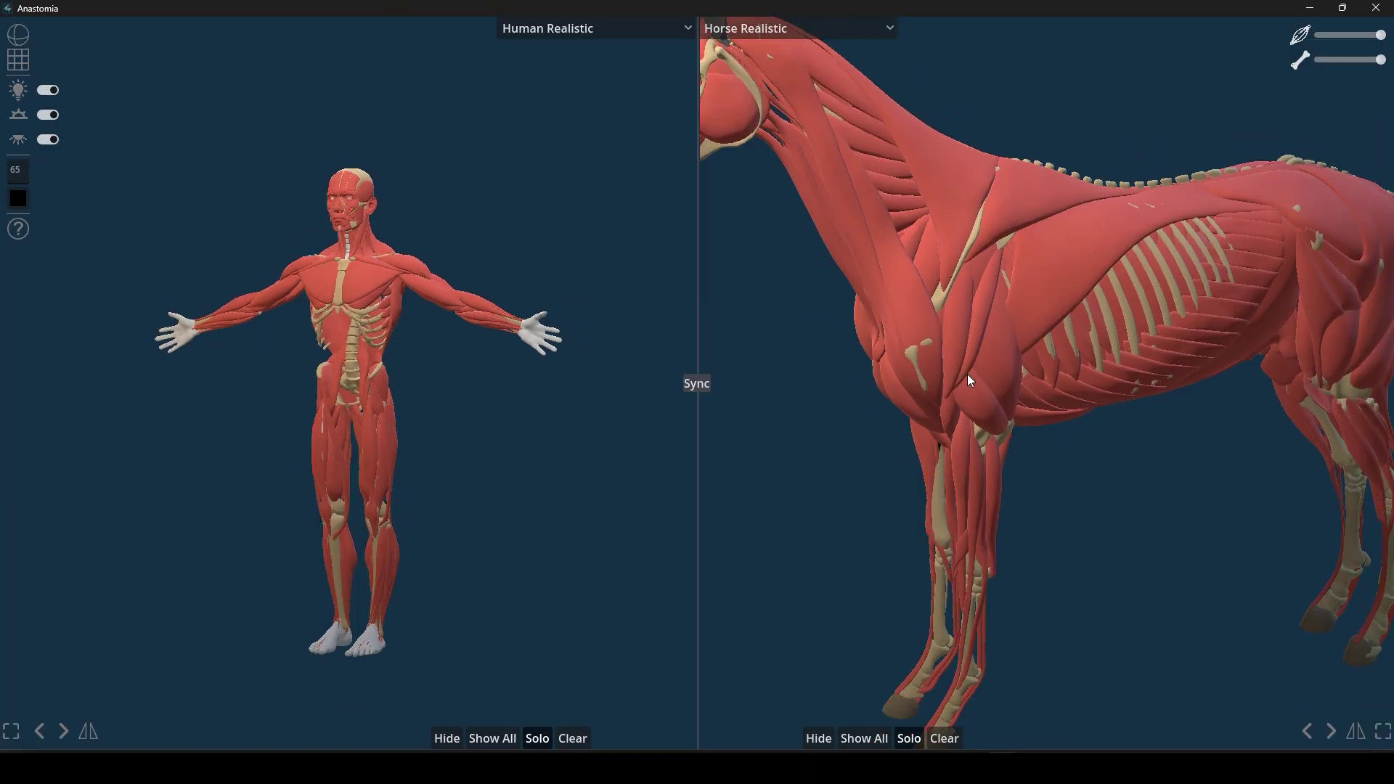
scroll(967, 375, "down", 3)
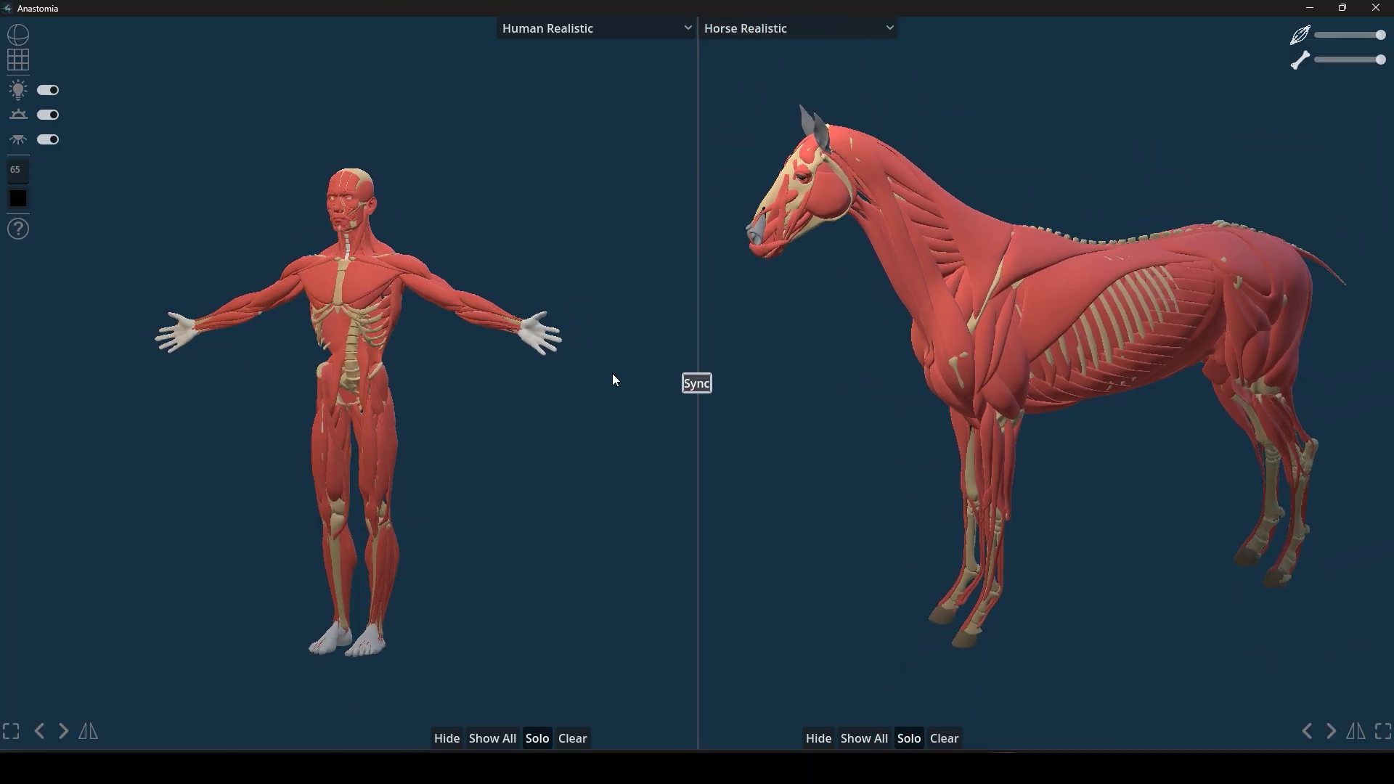
mouse_move(522, 371)
middle_mouse_down()
mouse_move(495, 378)
mouse_move(513, 375)
middle_mouse_up()
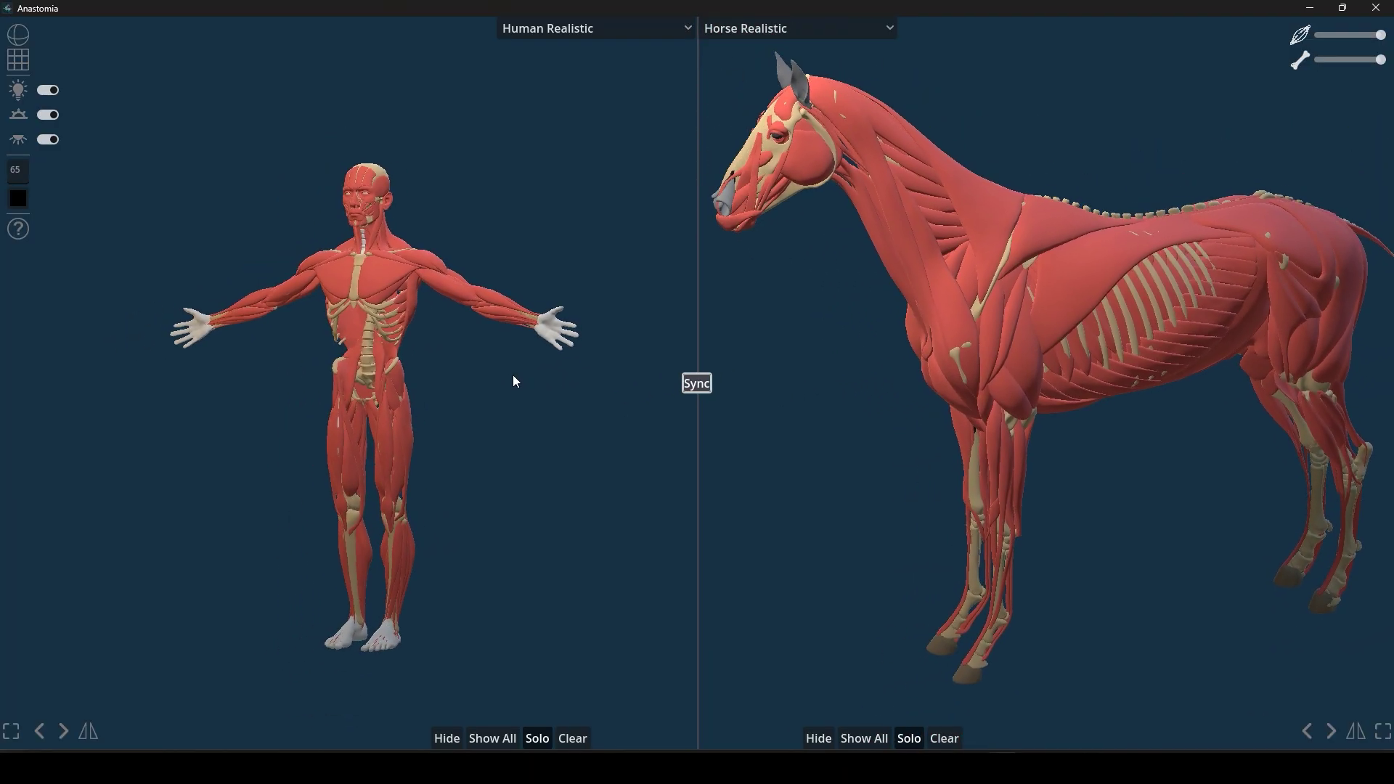
Step: Select the right Deltoid Spinal Portion on the human and the matching right Deltoids on the horse from behind
left_click_drag(513, 378, 349, 292)
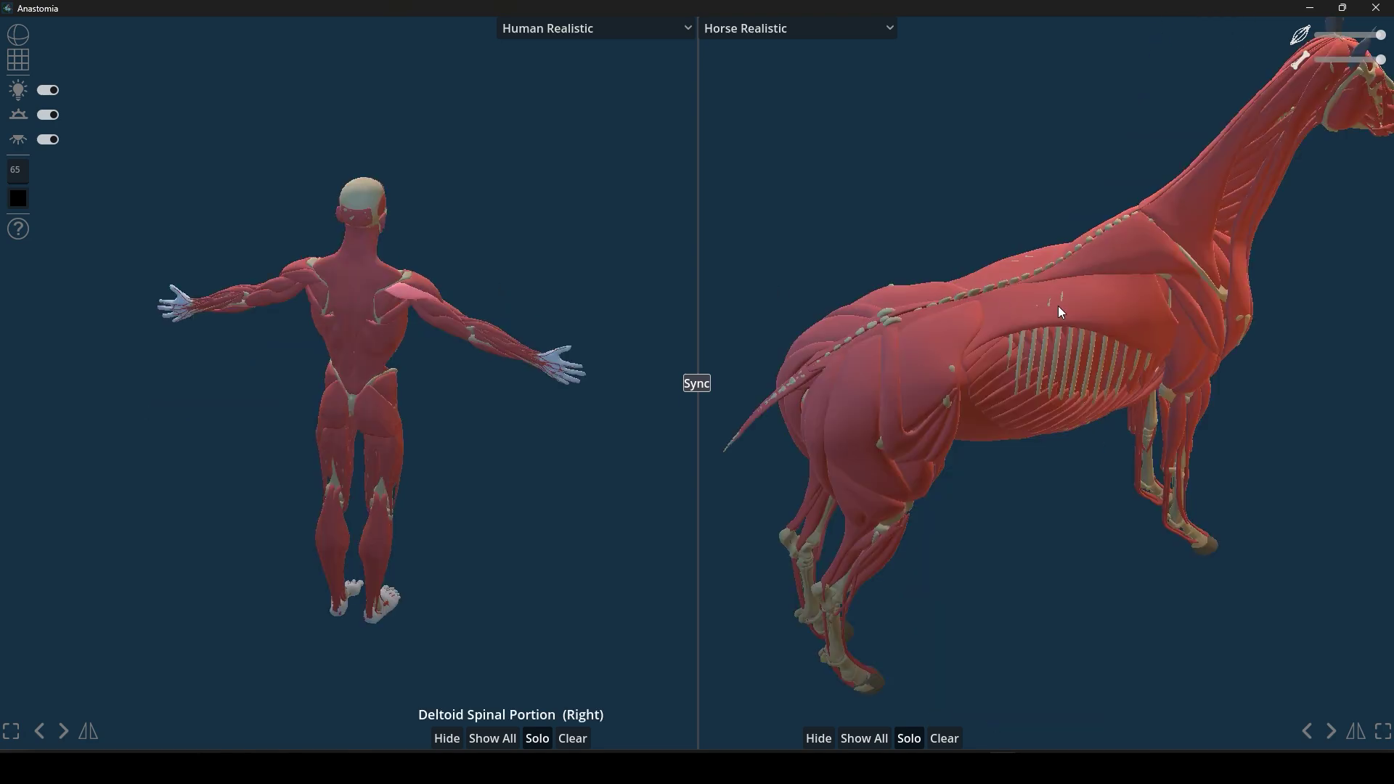
left_click(1186, 299)
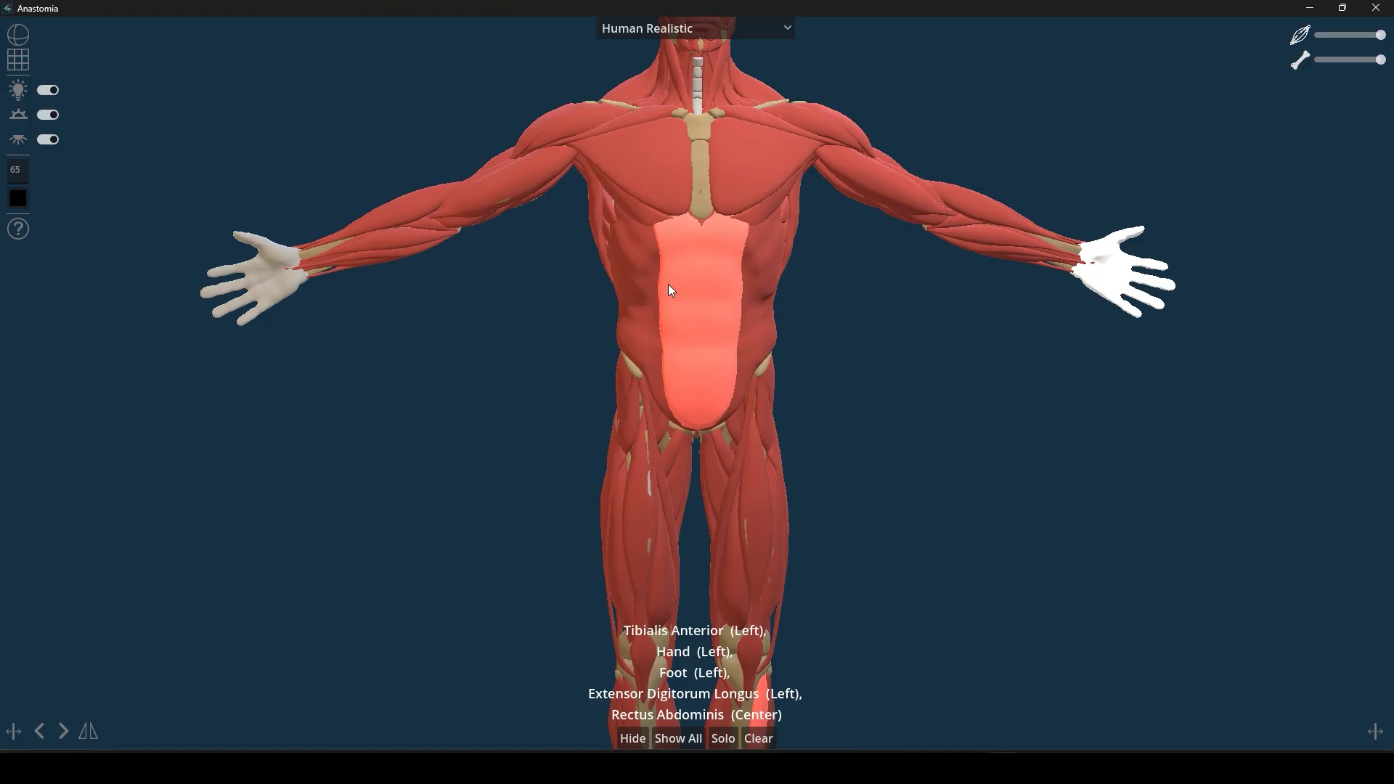
Step: Deselect the Rectus Abdominis and add the chest and arm muscles to the multiple selection on the human figure
left_click(668, 285)
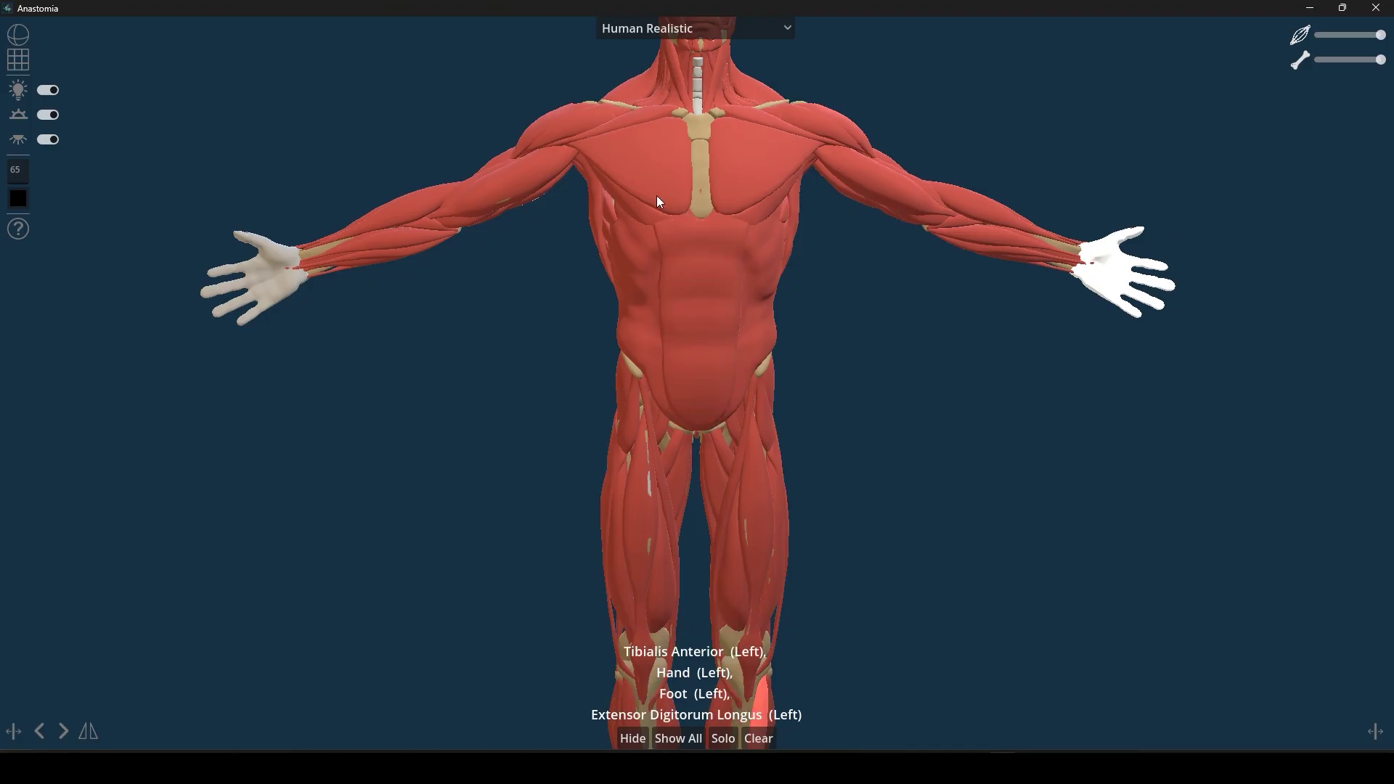
left_click(695, 155)
left_click(759, 138)
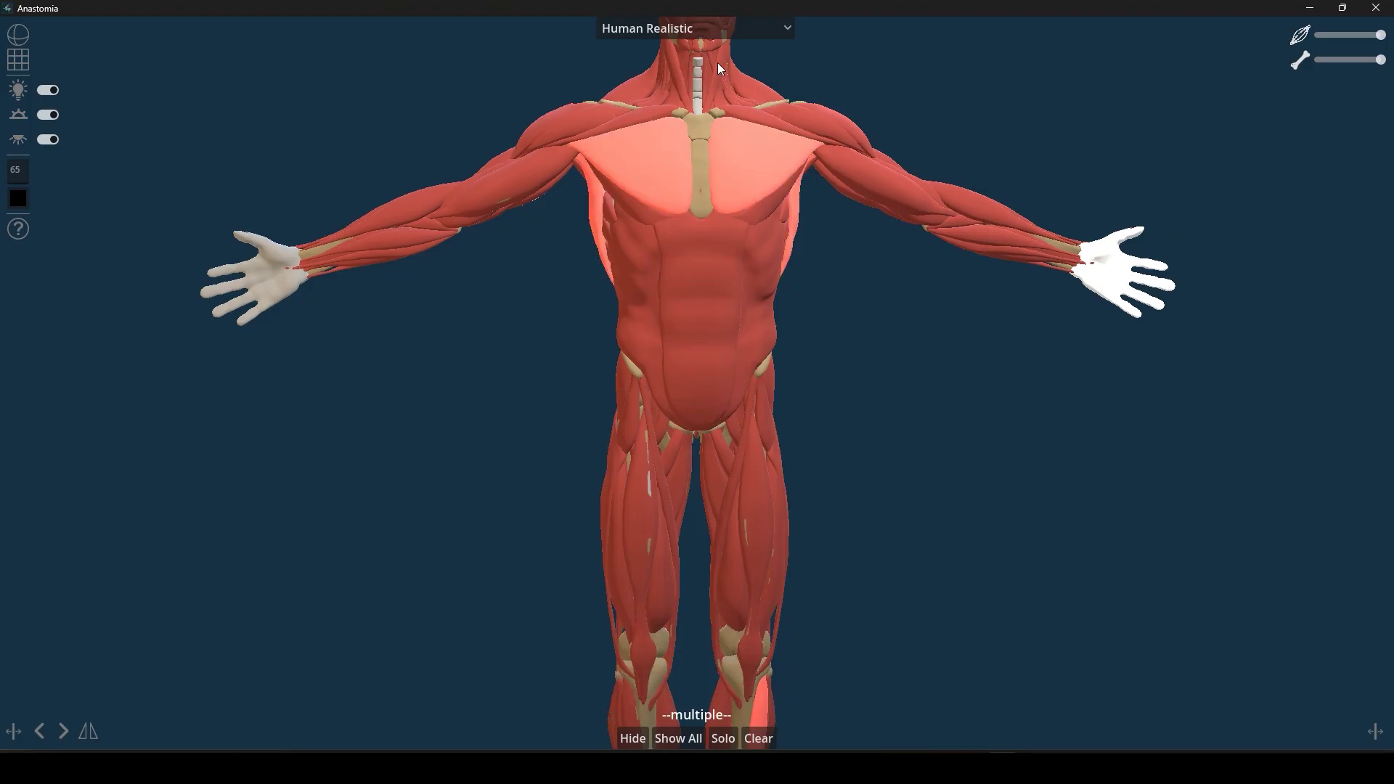
left_click(532, 154)
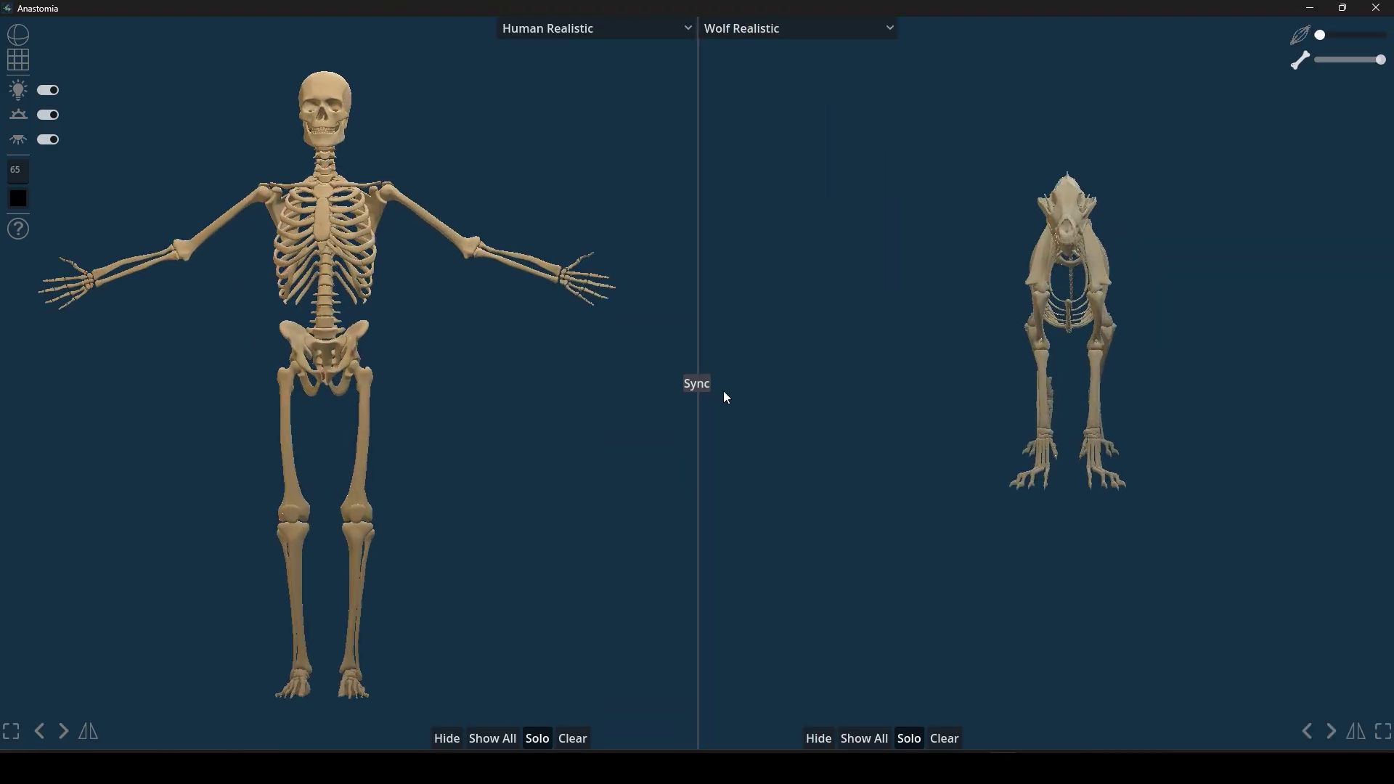
Step: Sync the two views and examine the leg and foot bones of the human and wolf skeletons up close
left_click(697, 384)
scroll(480, 511, "up", 4)
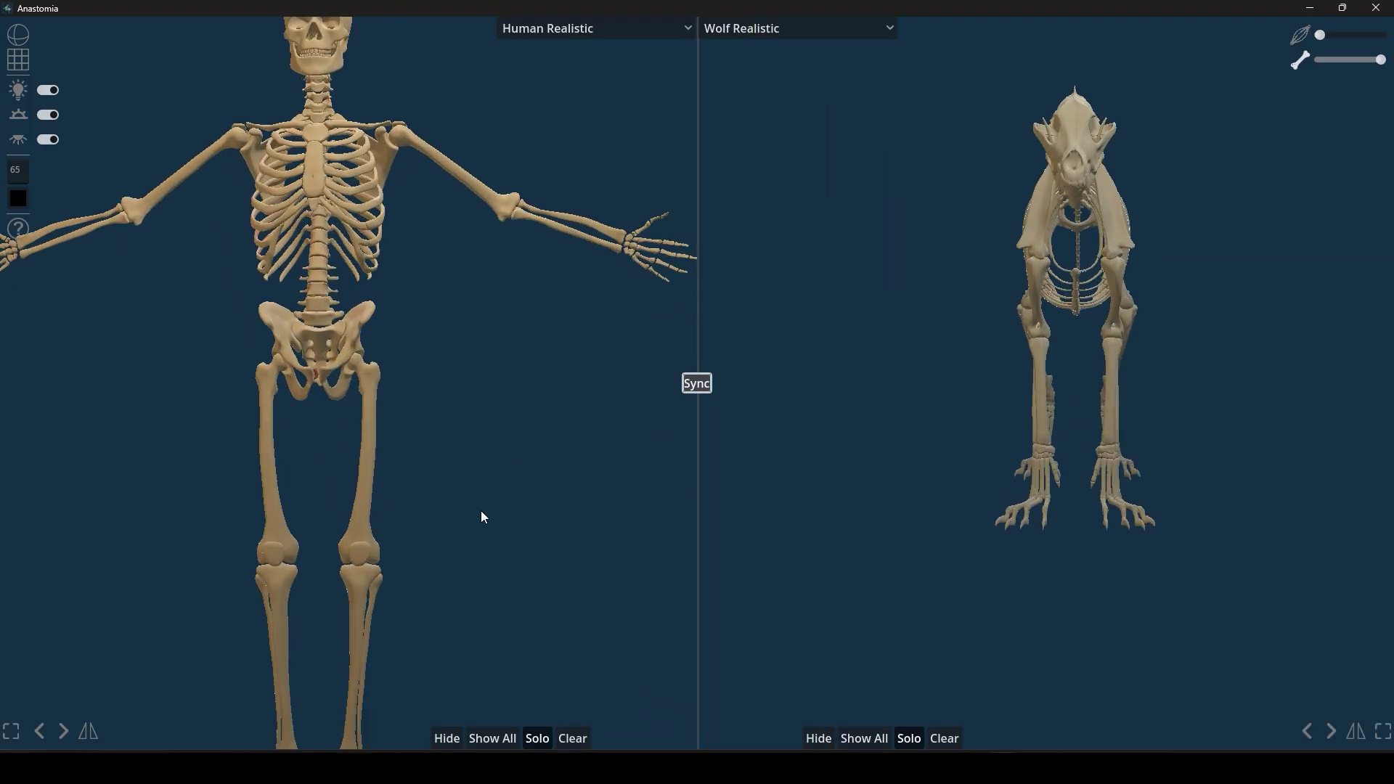
middle_click_drag(481, 511, 504, 381)
scroll(529, 482, "up", 3)
middle_click_drag(528, 482, 560, 304)
scroll(521, 486, "up", 3)
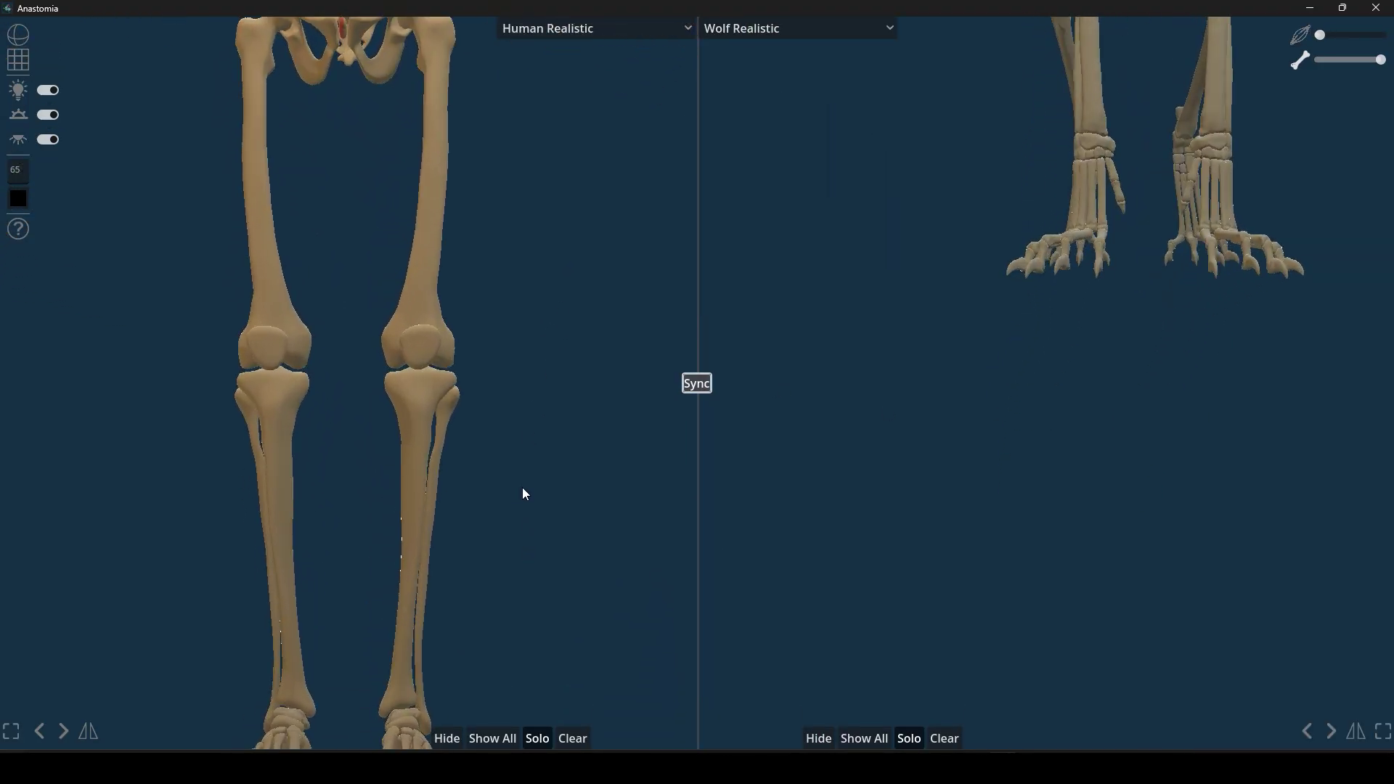
middle_click_drag(524, 585, 535, 513)
left_click_drag(534, 508, 524, 554)
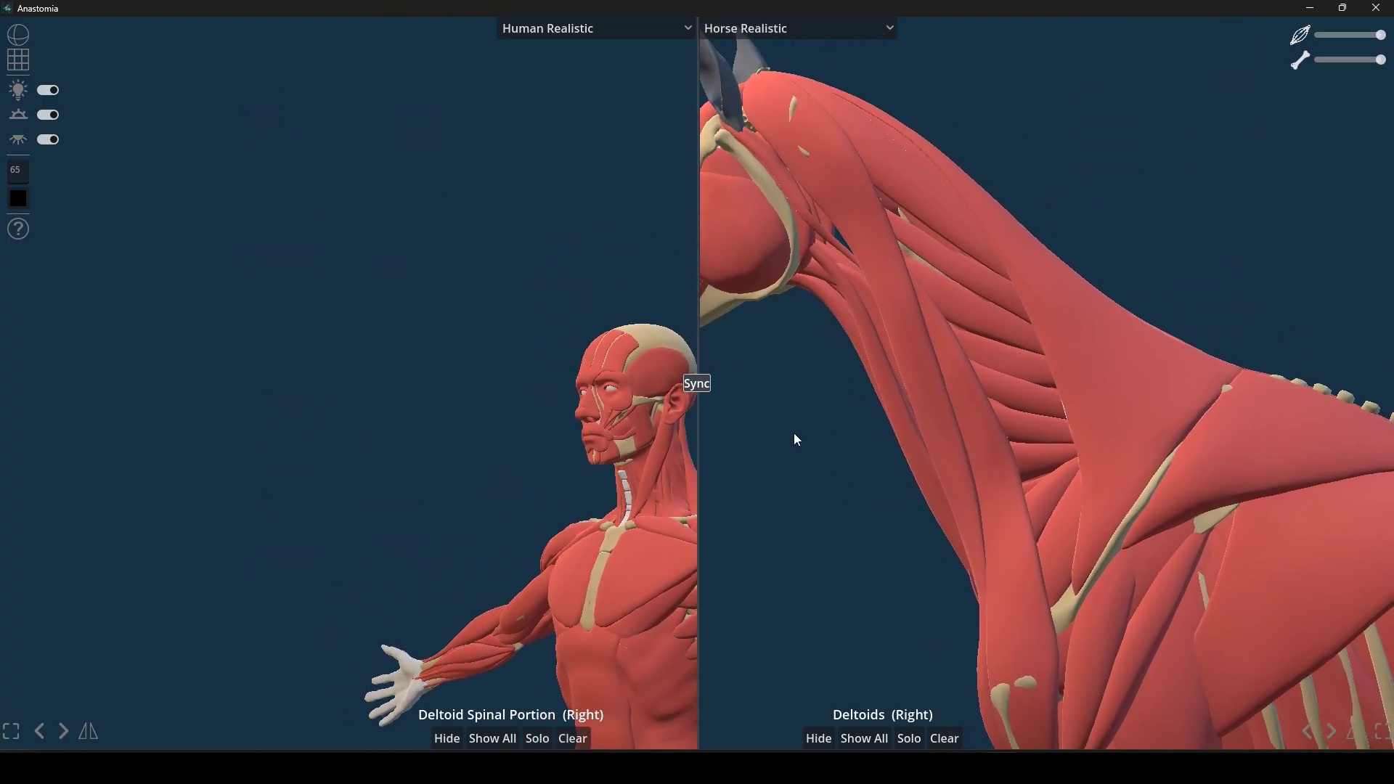
Step: Select the left Masseter on both the horse's head and the human's head in close-up
middle_click_drag(1009, 421, 1267, 454)
middle_click_drag(453, 411, 246, 288)
scroll(320, 300, "up", 6)
middle_click_drag(451, 325, 318, 445)
scroll(318, 444, "up", 6)
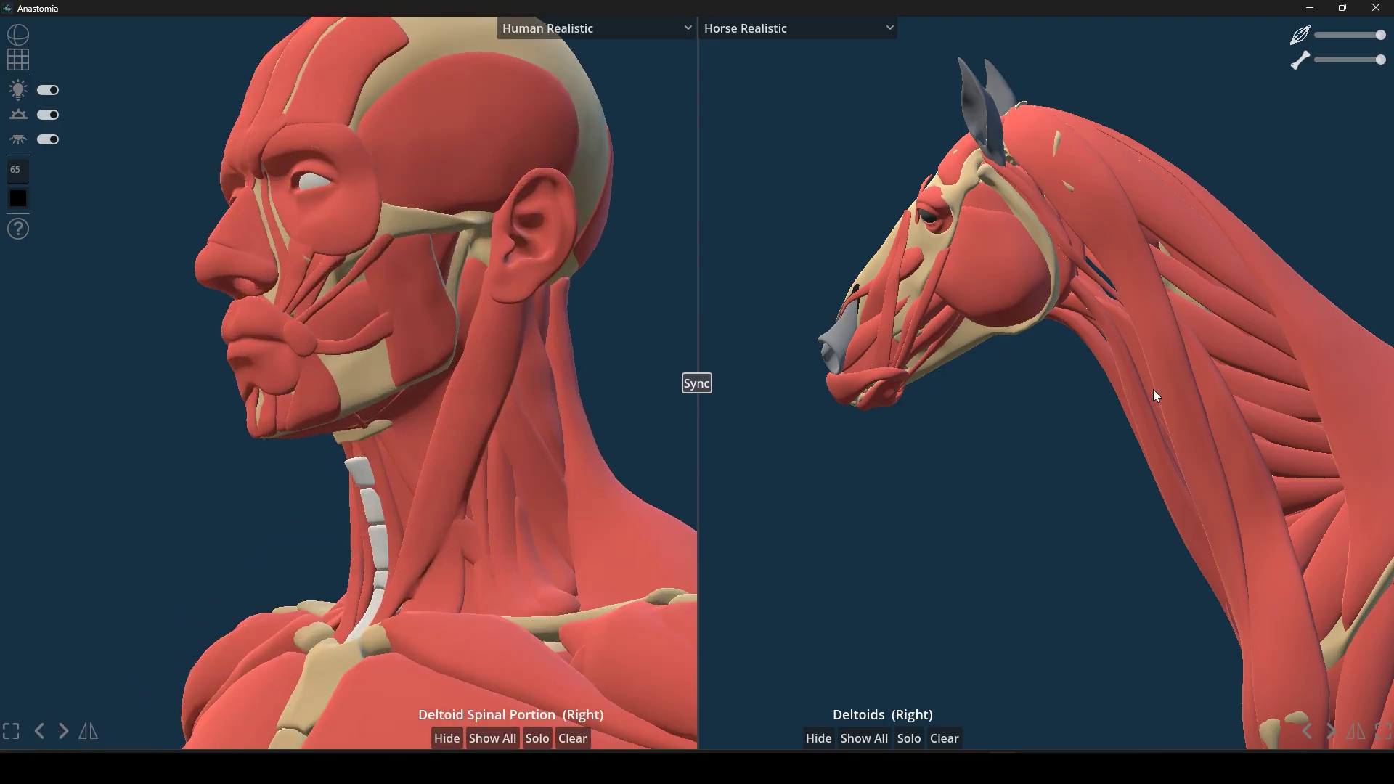
scroll(1147, 383, "up", 2)
scroll(1117, 355, "up", 5)
middle_click_drag(1137, 372, 1338, 691)
scroll(1043, 294, "down", 3)
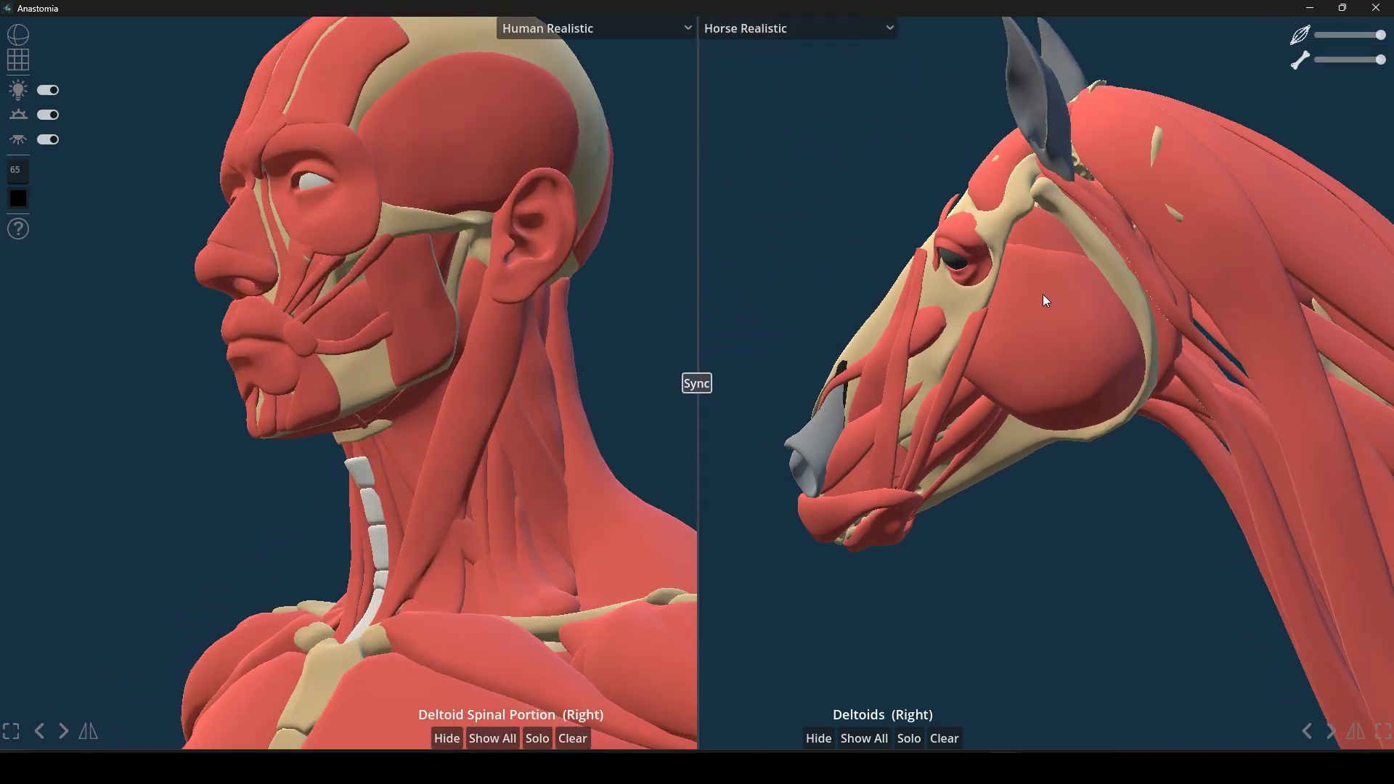
left_click(1071, 354)
left_click(407, 313)
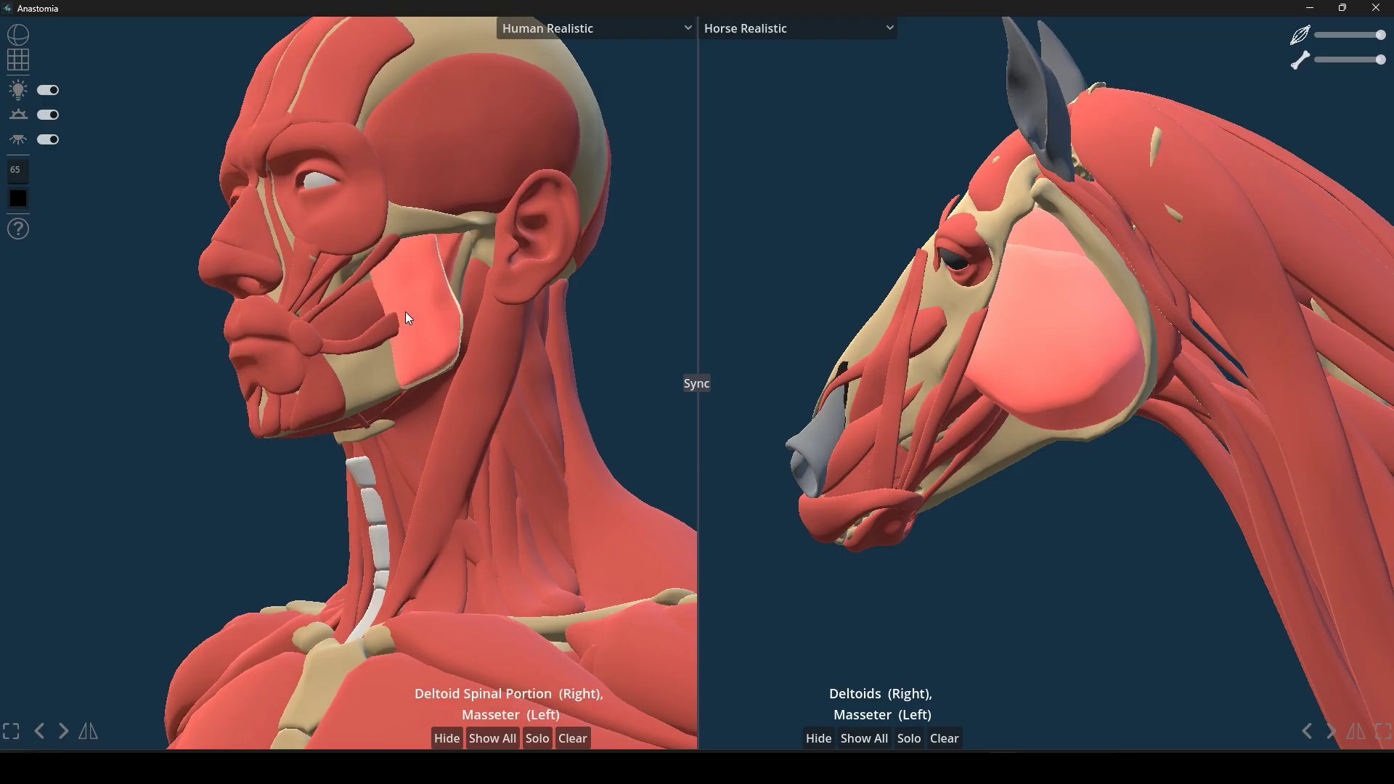
Step: Isolate the selected muscles on the bare skeleton for both the human and the horse
left_click(538, 738)
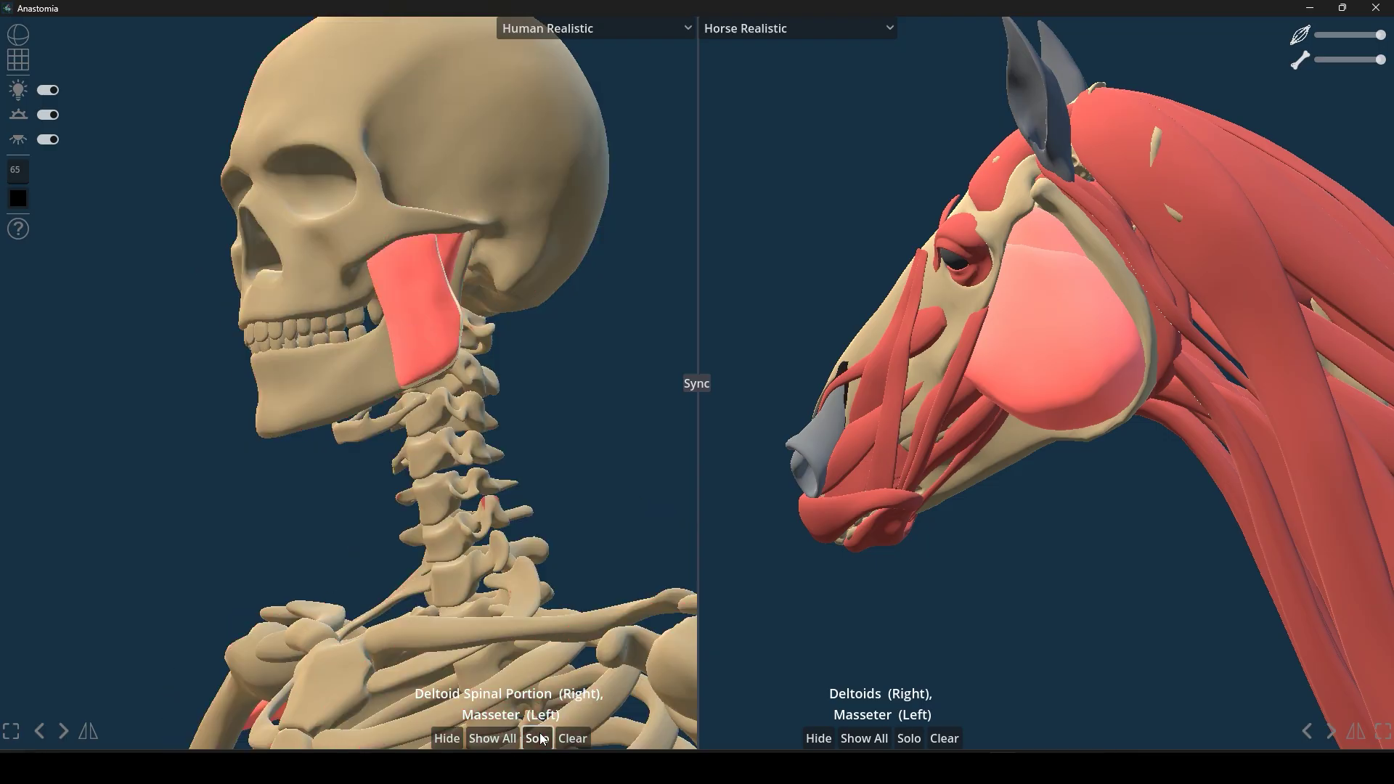
left_click(909, 738)
left_click(1061, 356)
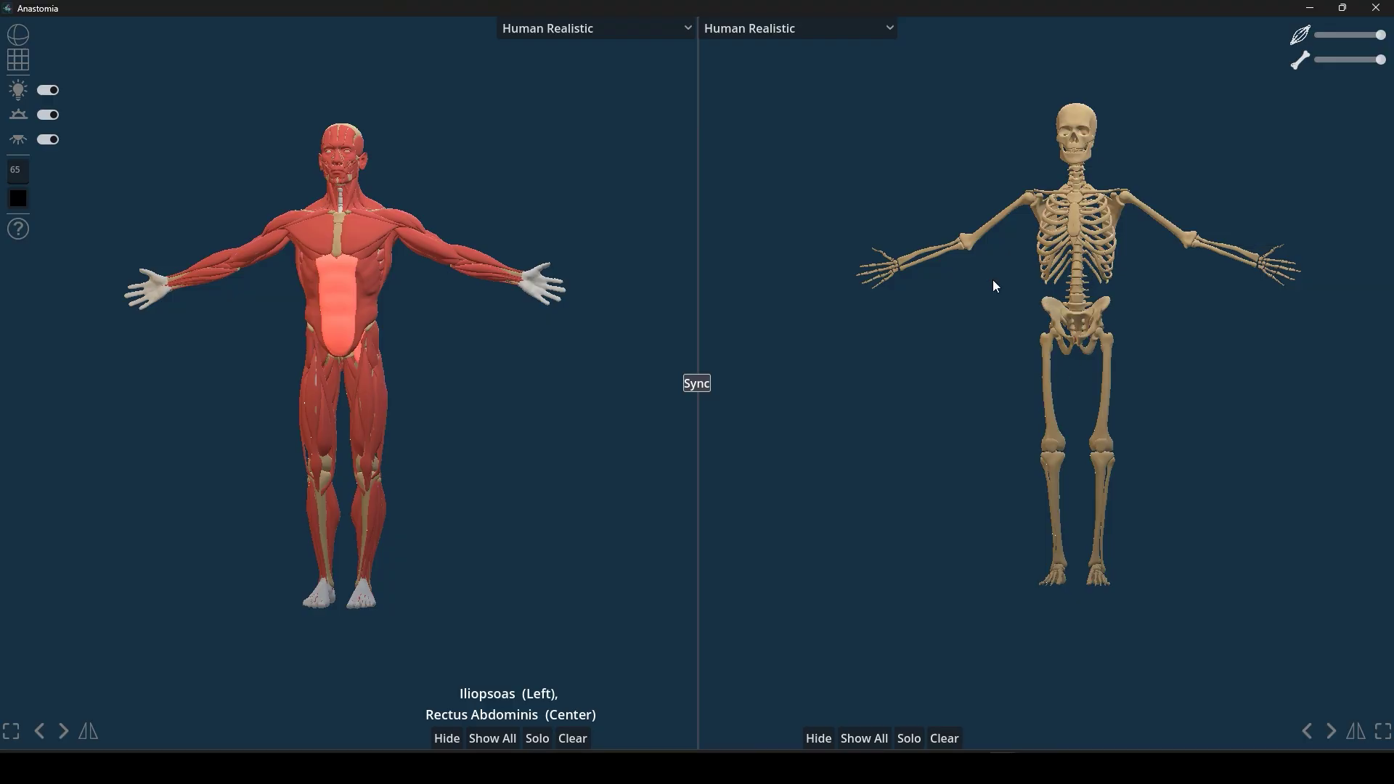
Step: Show all muscles on the second Human Realistic model and lower the muscle display level partway
left_click(863, 738)
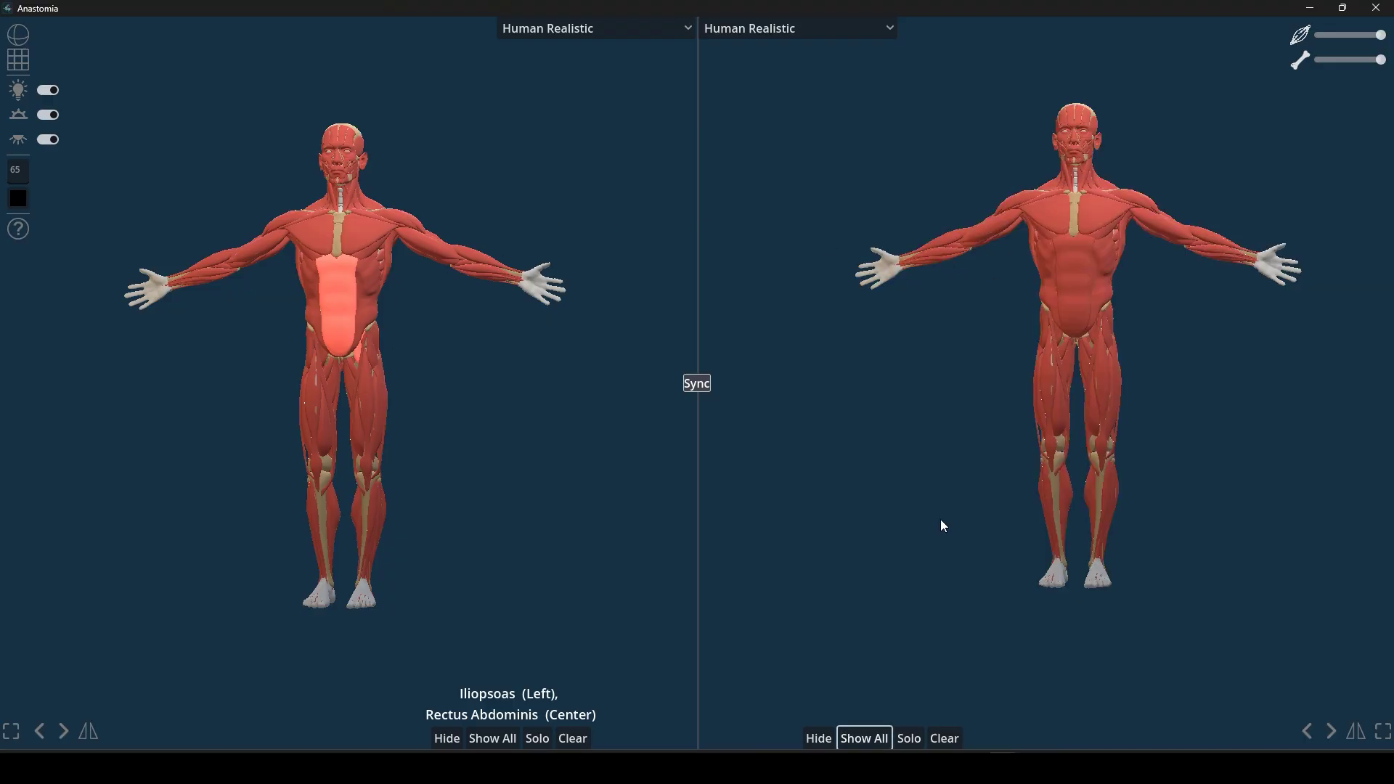
left_click(1355, 36)
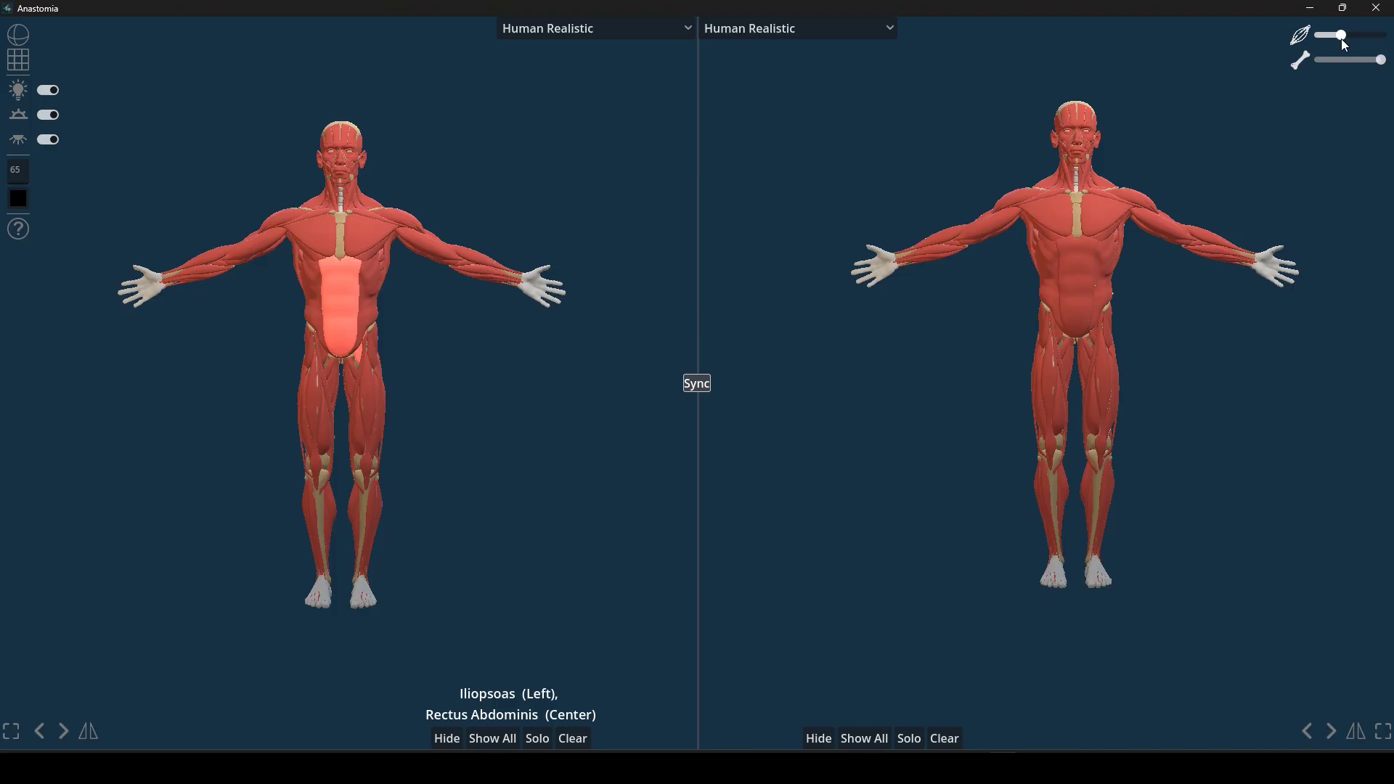
left_click_drag(1341, 39, 1341, 39)
mouse_move(870, 254)
middle_mouse_down()
mouse_move(1008, 305)
mouse_move(1065, 275)
mouse_move(859, 260)
mouse_move(838, 275)
mouse_move(831, 261)
mouse_move(863, 267)
middle_mouse_up()
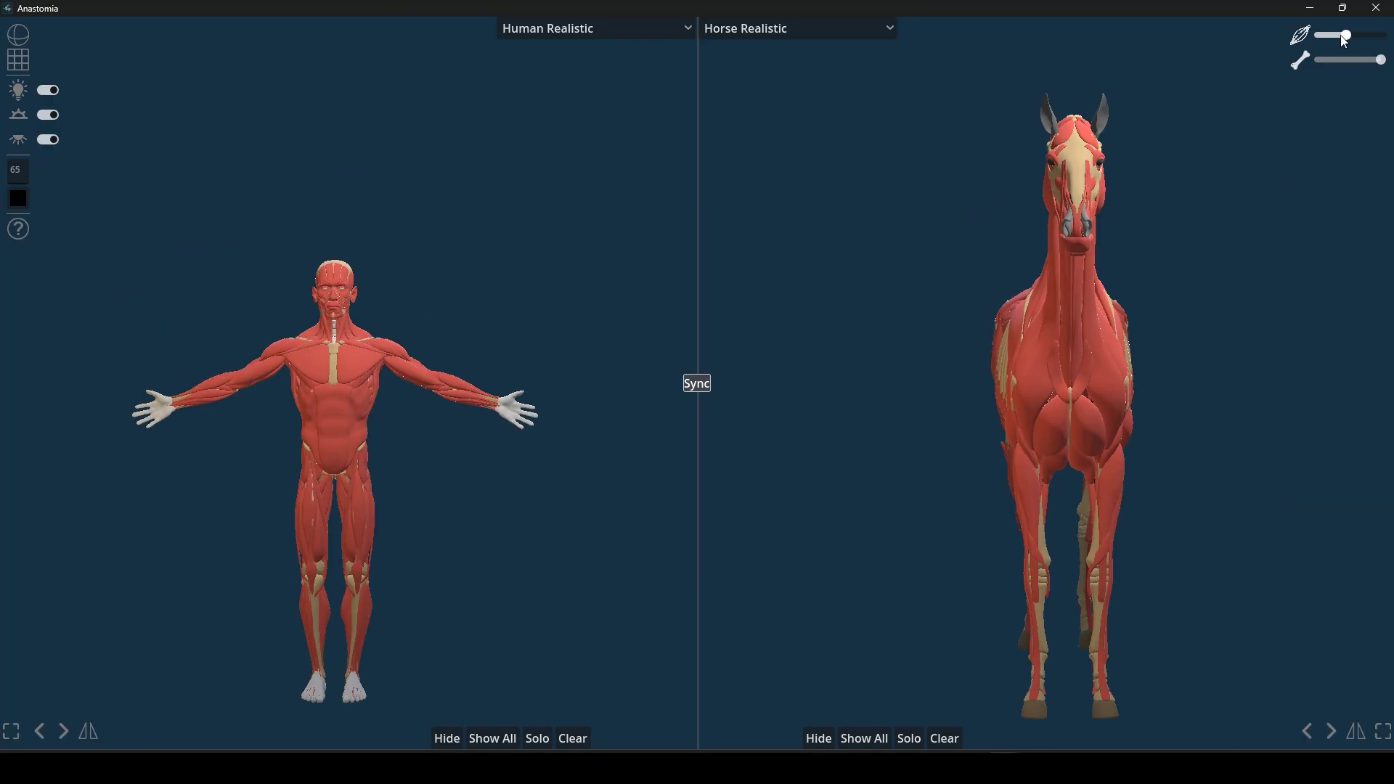
Step: Adjust the muscle display level for the human and horse pair and turn the horse to a different angle
left_click_drag(1343, 42, 1340, 42)
left_click_drag(1156, 311, 998, 197)
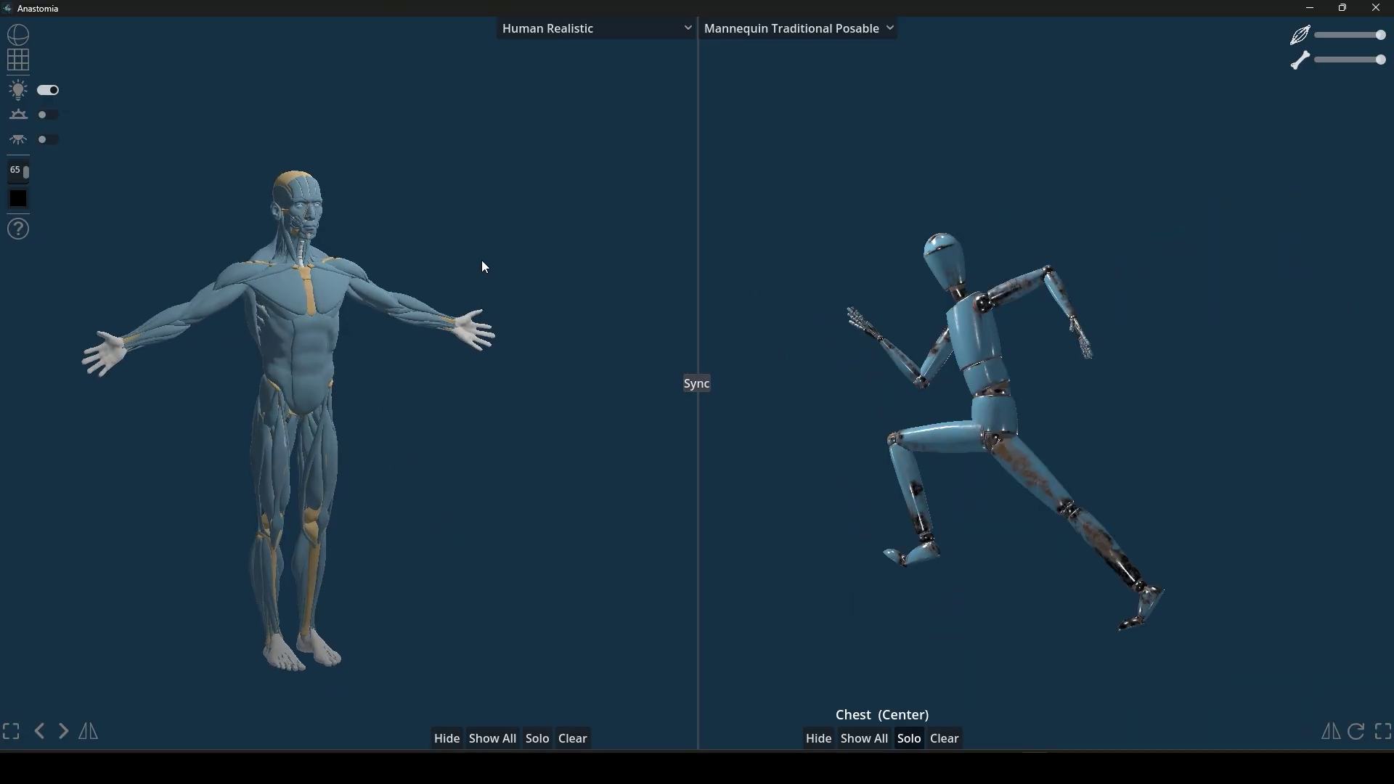
Step: Switch the human and the posable mannequin to the multicoloured material style and open the Back Light settings
left_click(18, 61)
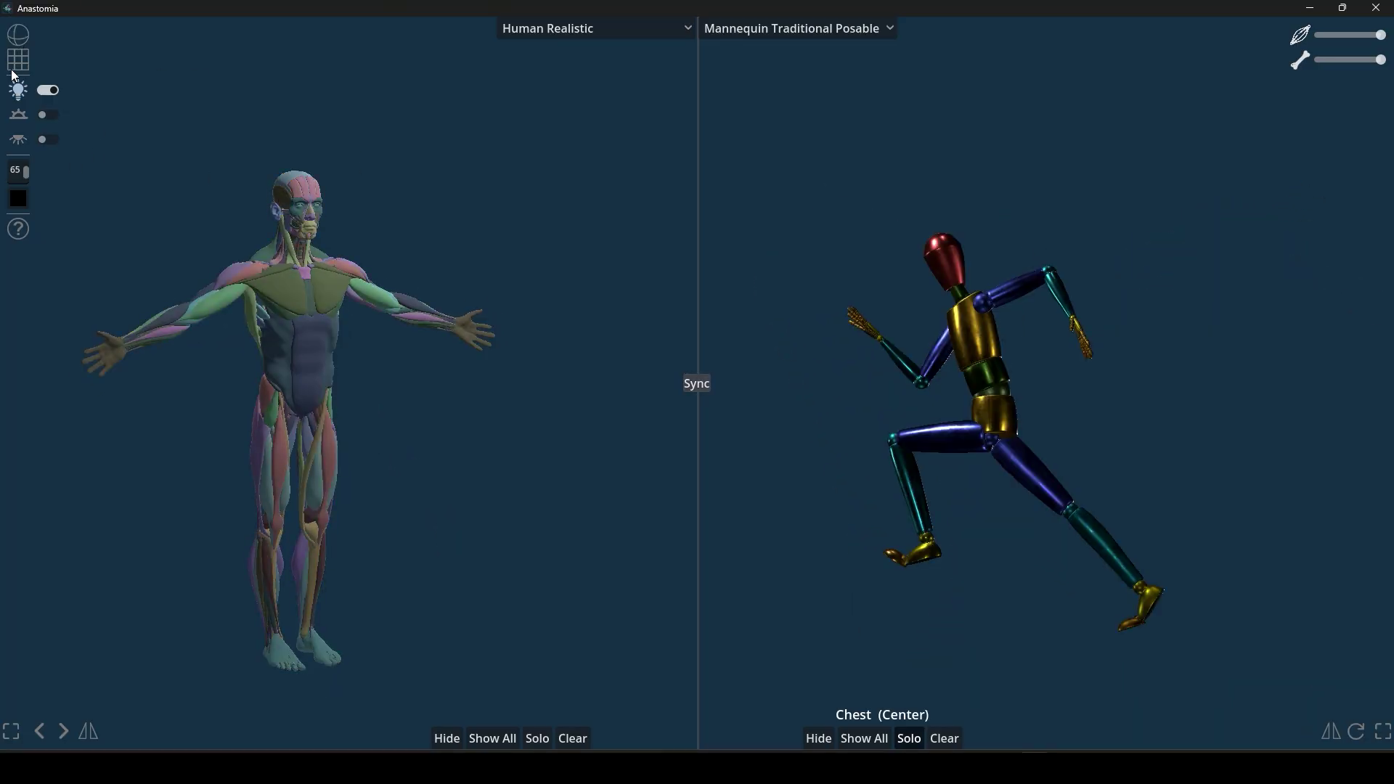
left_click(17, 145)
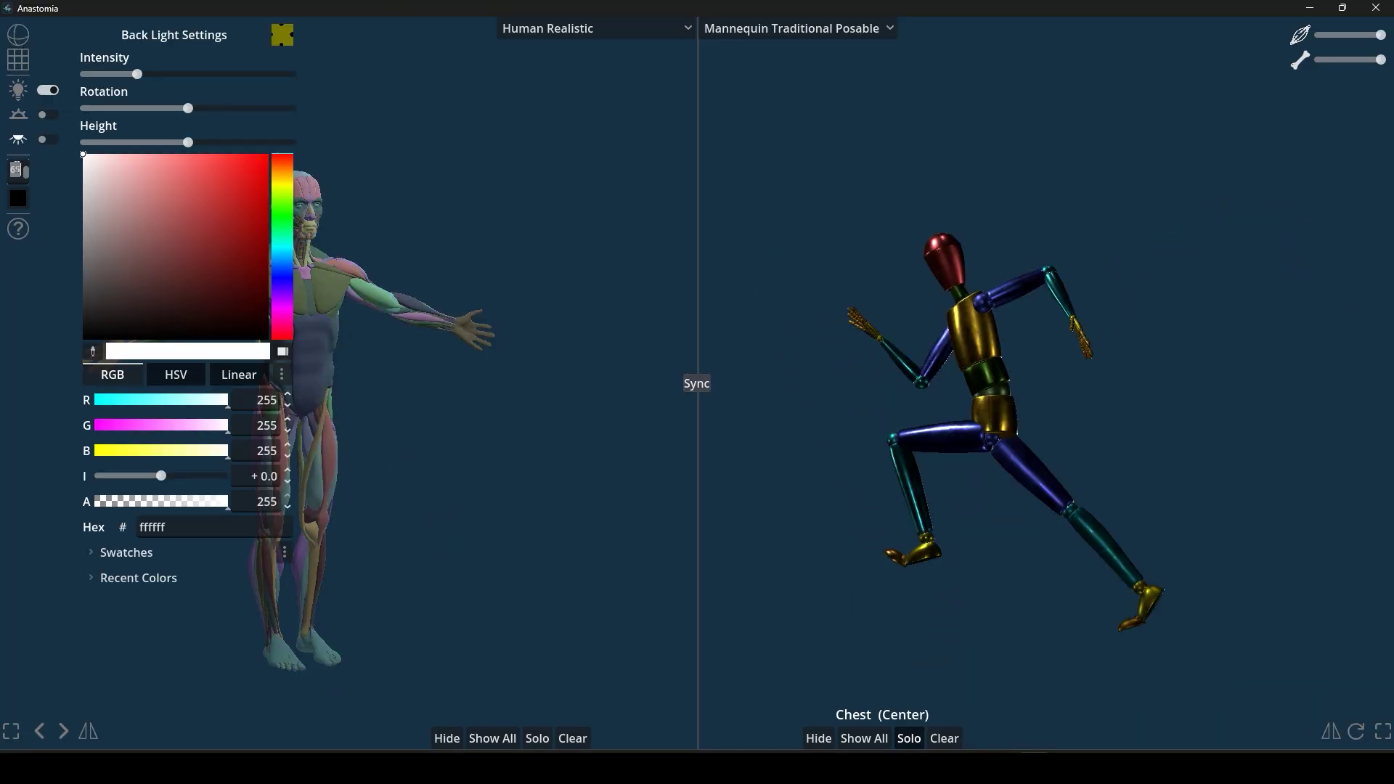
Step: Set the viewport background colour to light grey b5b5b5
left_click(18, 198)
left_click_drag(77, 271, 6, 270)
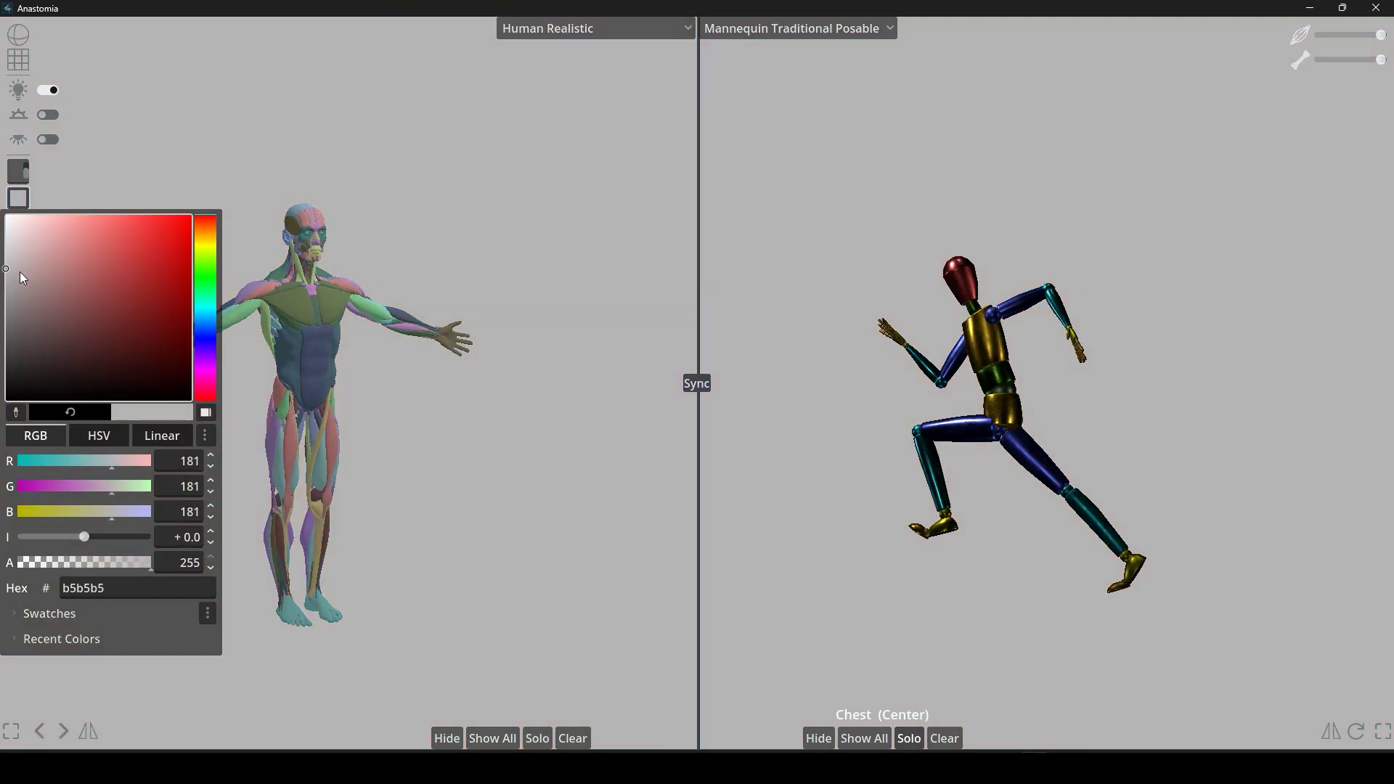
Step: Load Horse Realistic and Horse Simplified side by side and isolate the realistic horse's left Abdominal Aponeurosis
left_click_drag(327, 232, 433, 281)
left_click(662, 33)
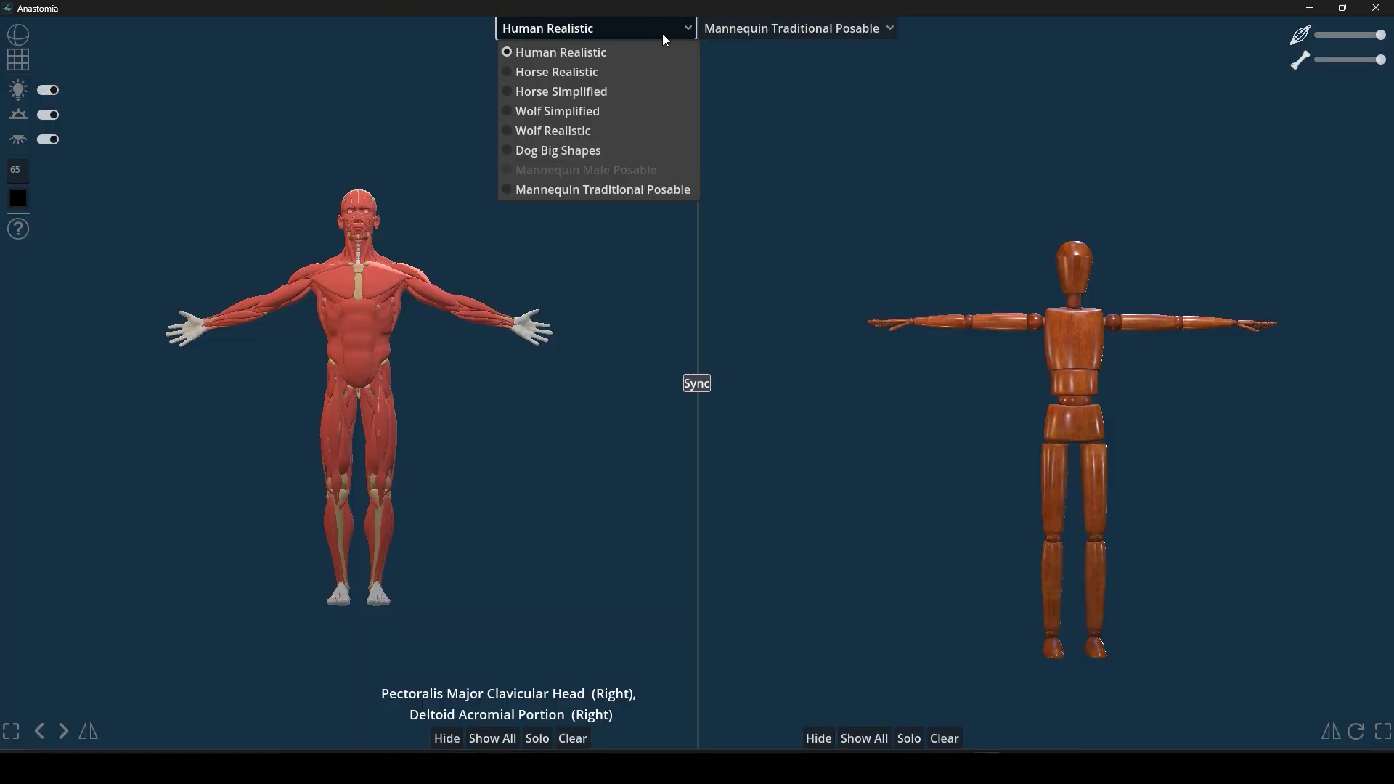
left_click(608, 79)
left_click(839, 28)
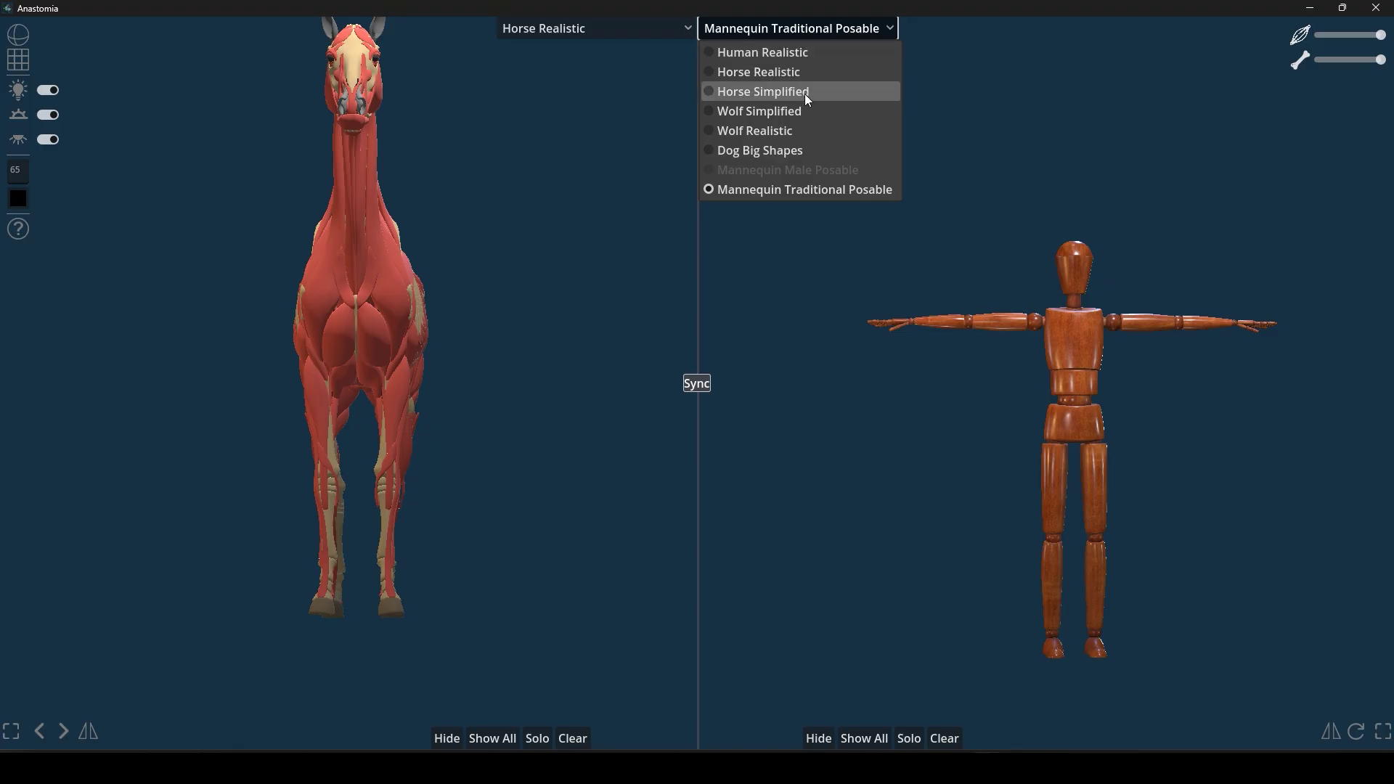
left_click(805, 94)
left_click(537, 738)
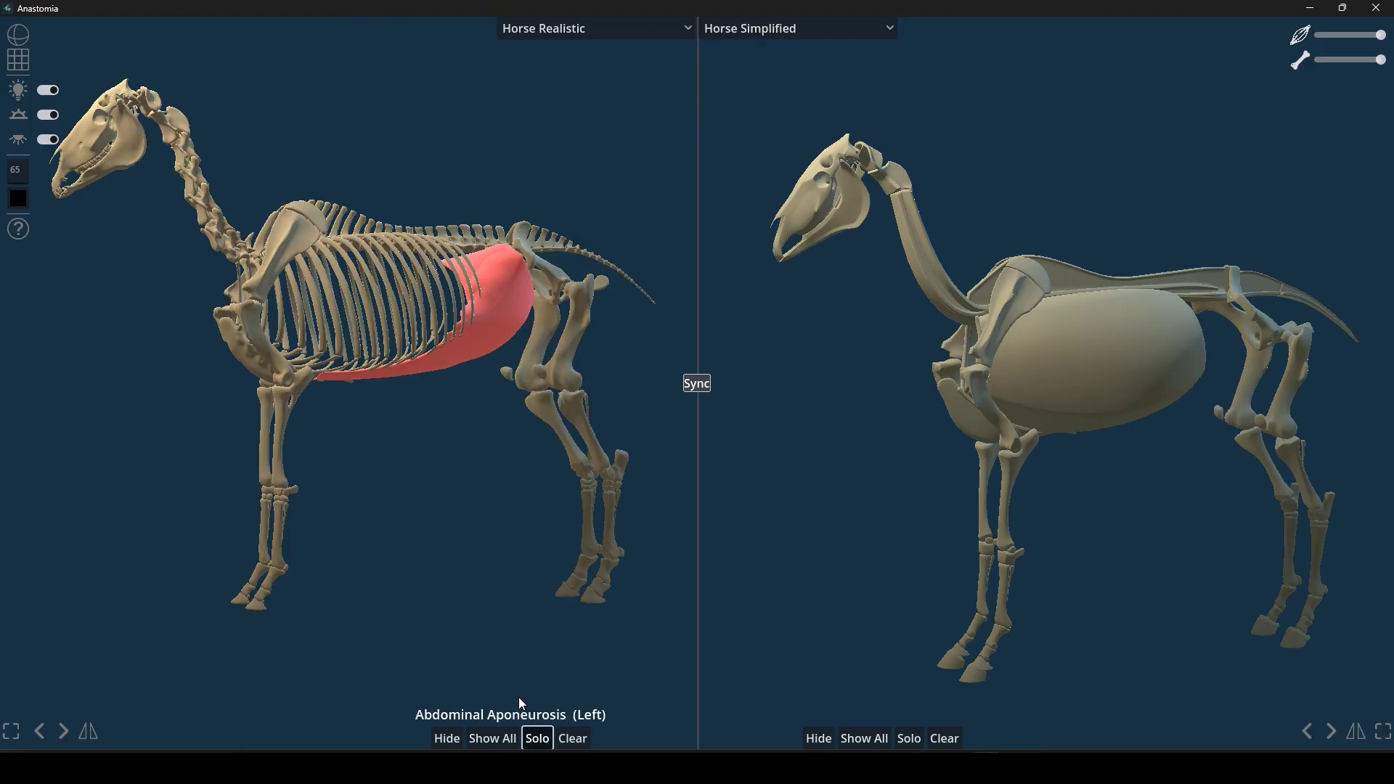
left_click_drag(608, 365, 658, 348)
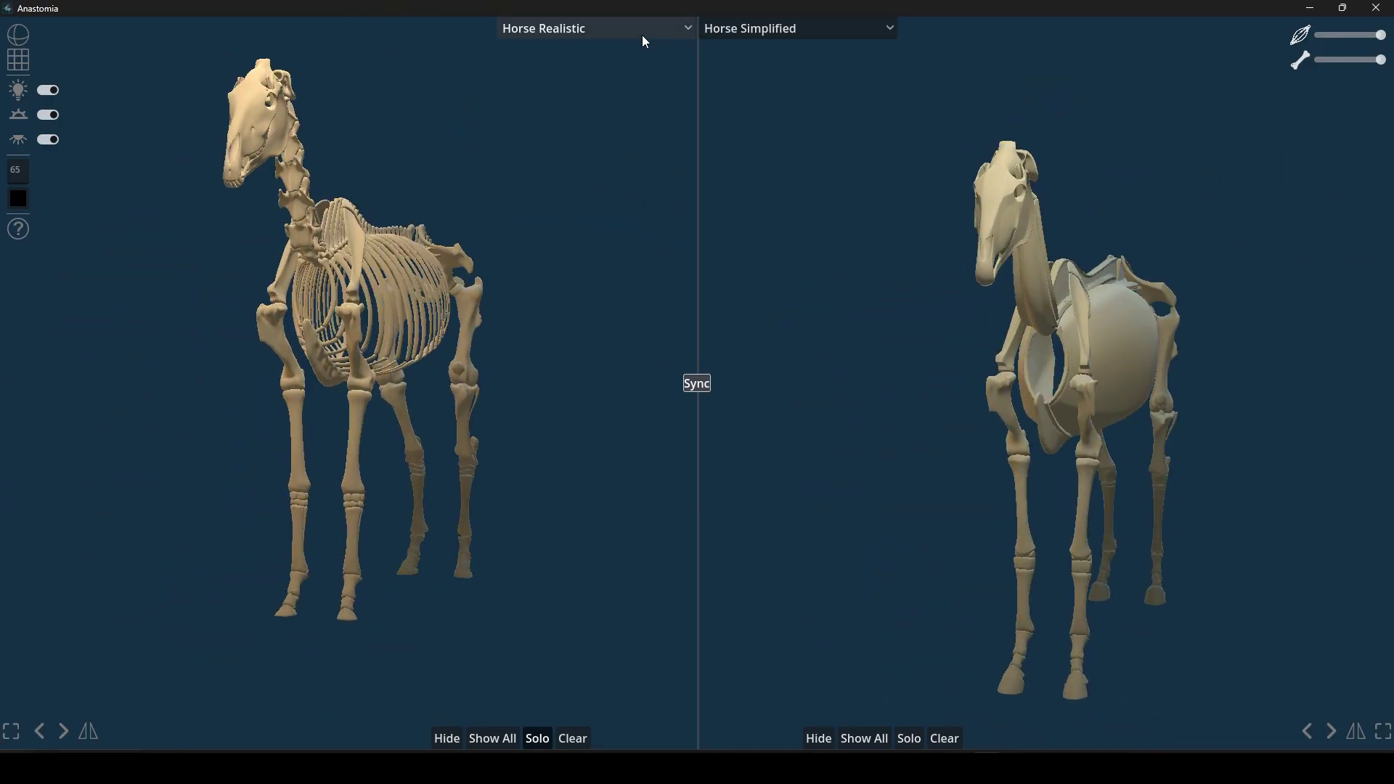
Step: Replace the two horses with Wolf Realistic in the first view and Wolf Simplified in the second
left_click(798, 29)
left_click(761, 111)
left_click(612, 31)
left_click(583, 130)
left_click_drag(547, 247, 750, 92)
left_click(789, 32)
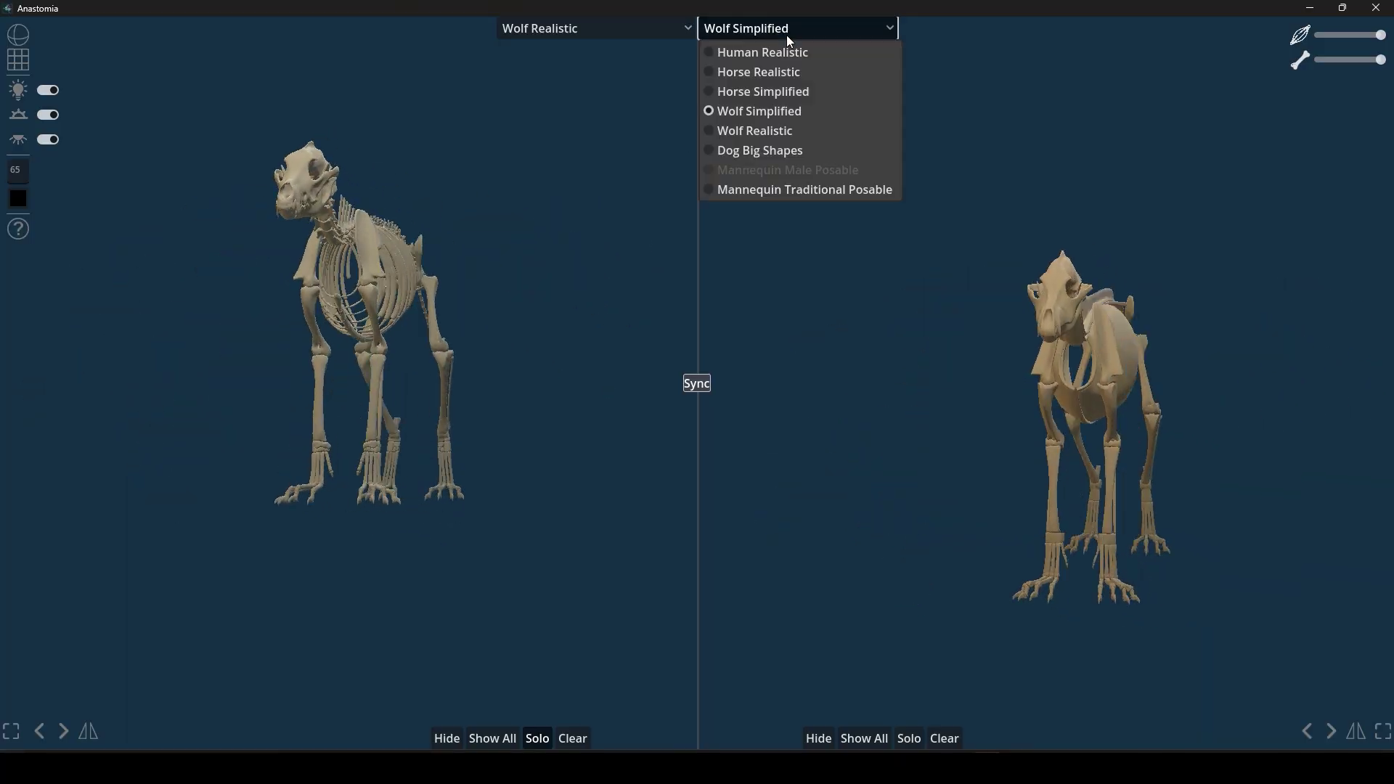
left_click(1135, 171)
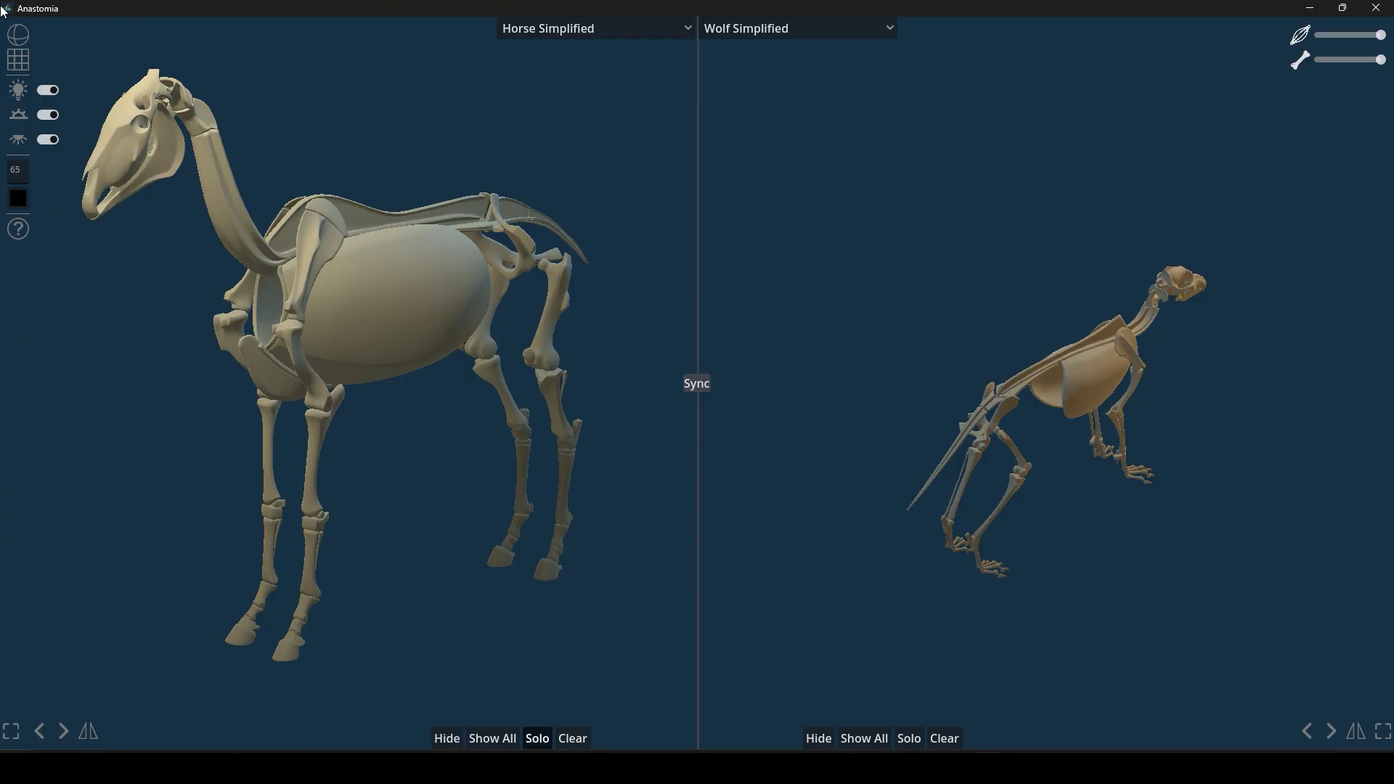
Step: Adjust the front light's rotation and height over the human and wolf pair and open the Back Light settings
left_click_drag(44, 72, 726, 239)
left_click_drag(1030, 380, 1058, 432)
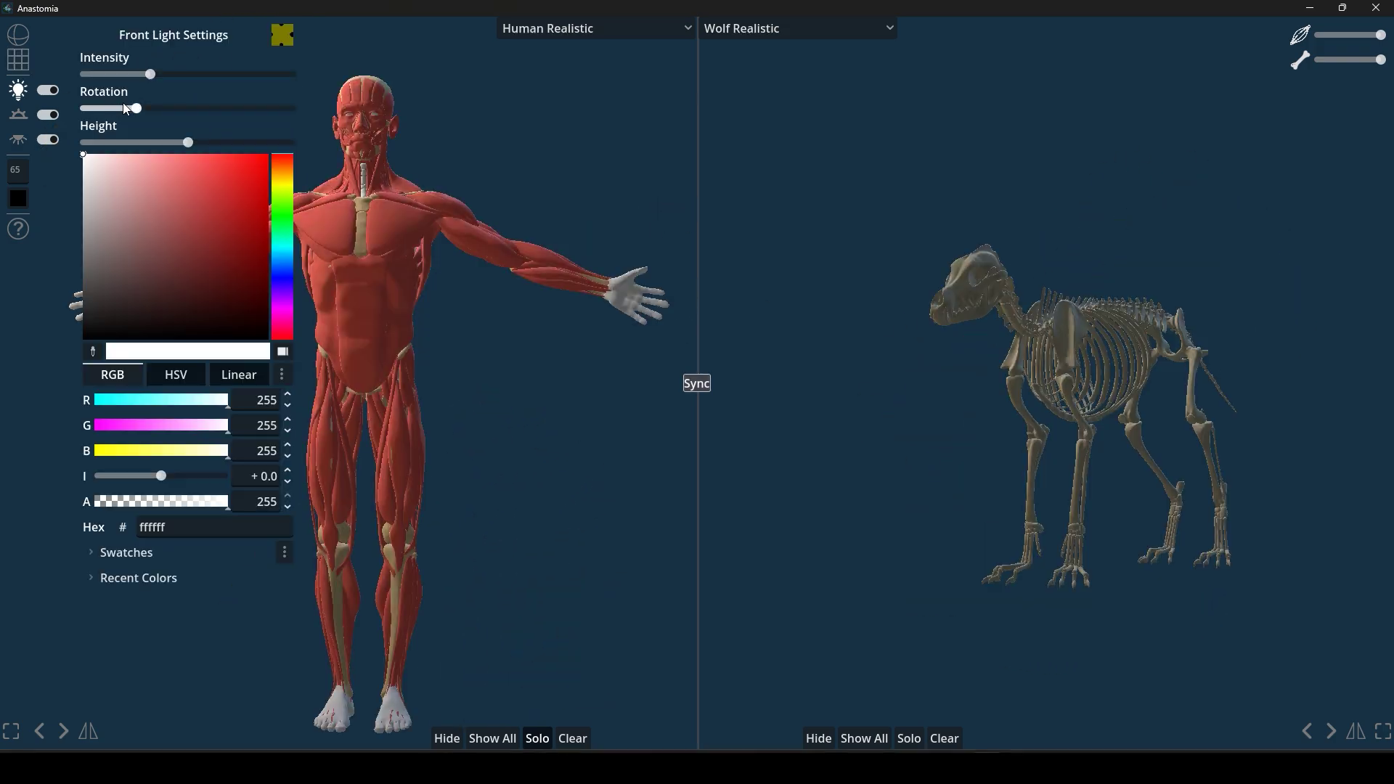
left_click_drag(160, 143, 193, 144)
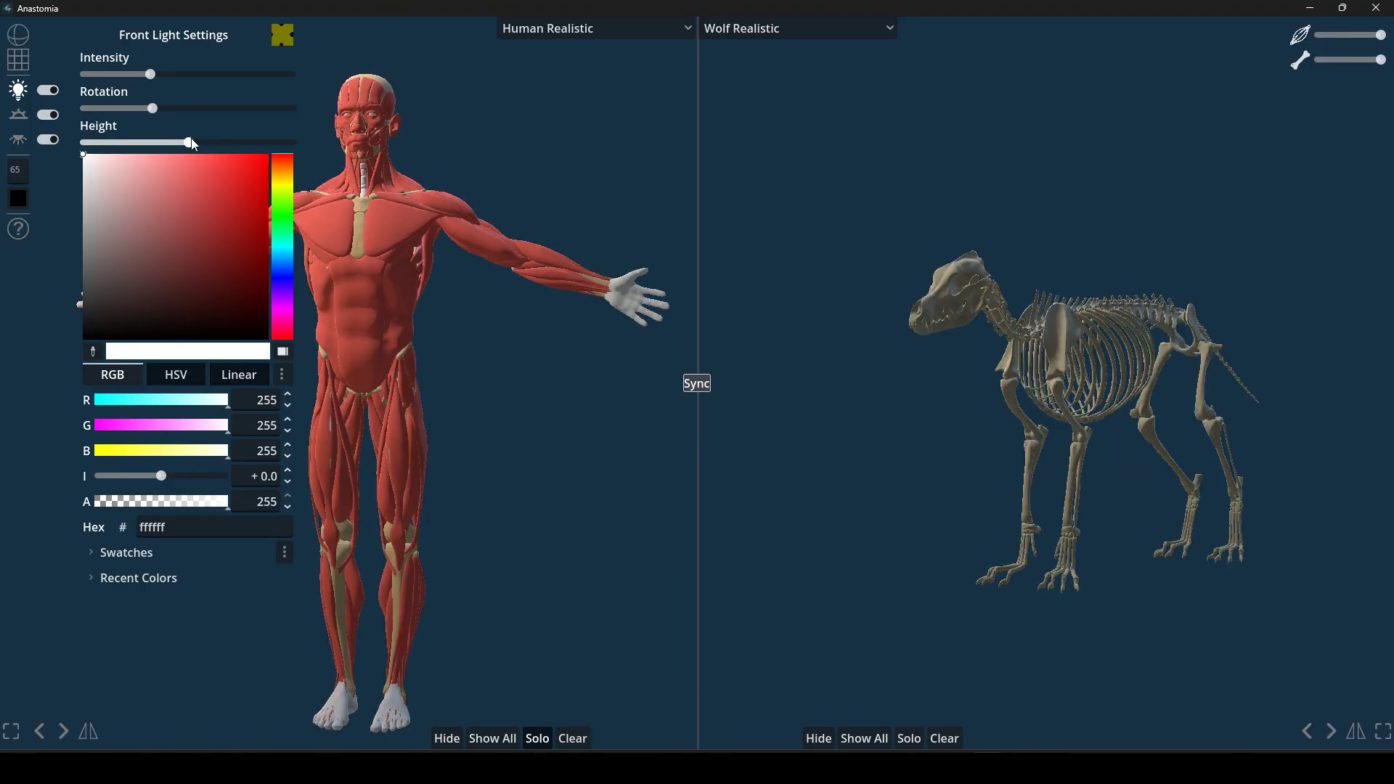
left_click(18, 139)
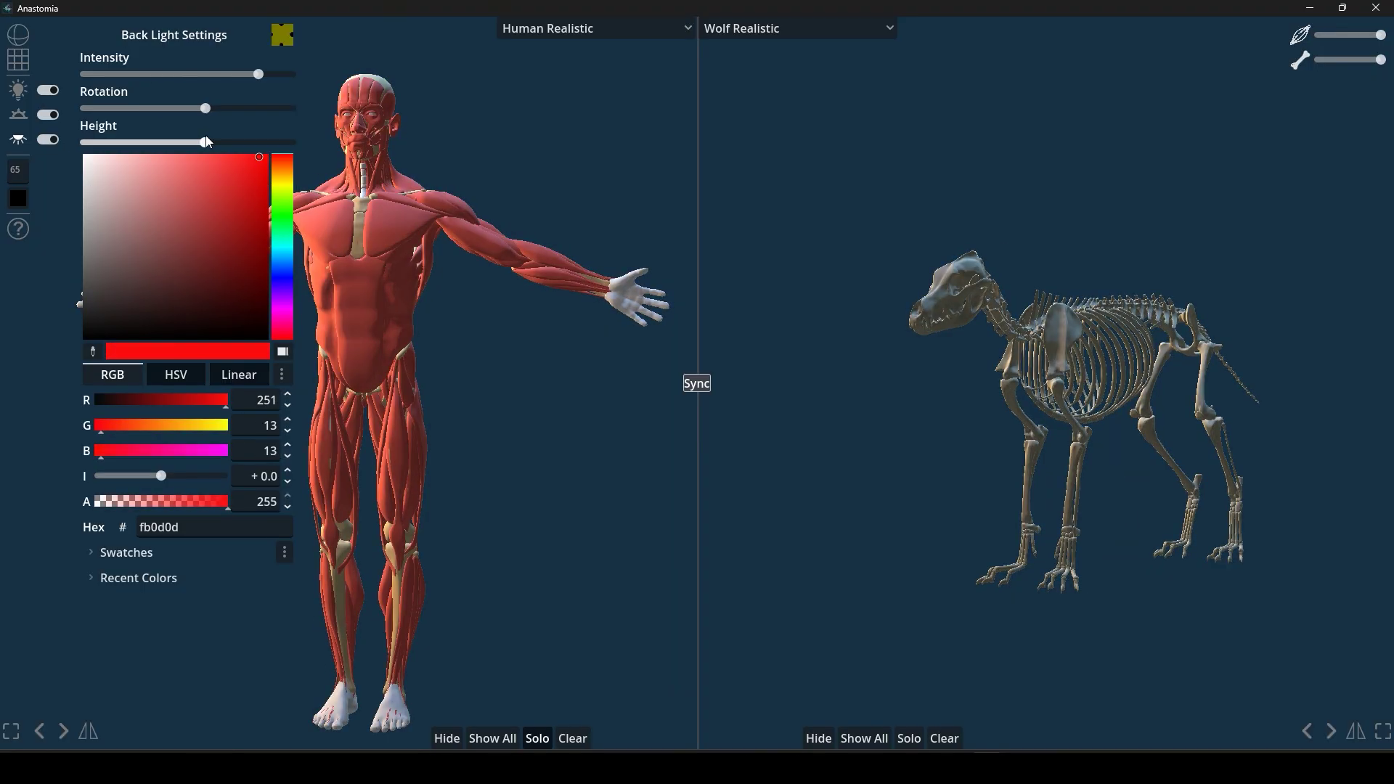
Step: Switch the human and wolf models to the multicoloured material style and open the background colour settings
left_click(19, 36)
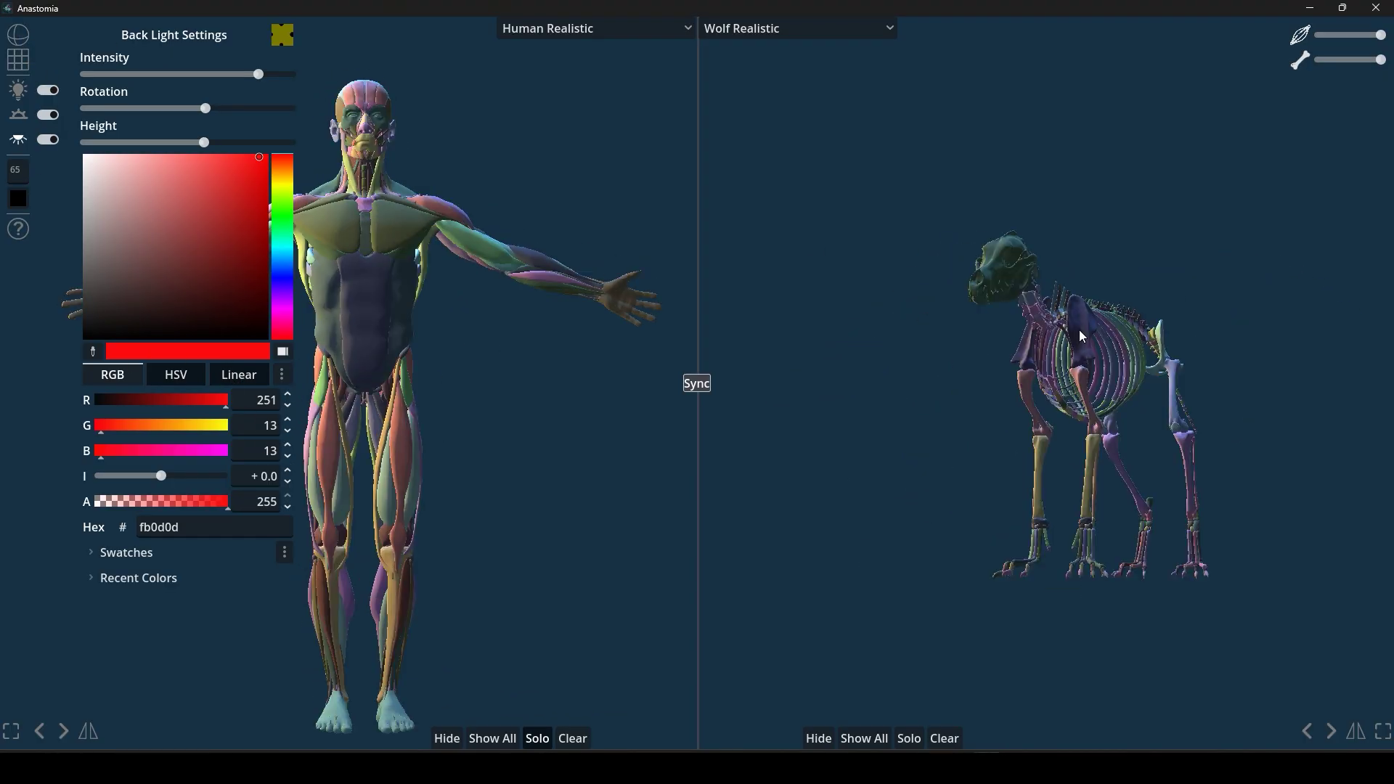
left_click(18, 199)
left_click(156, 397)
middle_click_drag(1033, 402, 1062, 399)
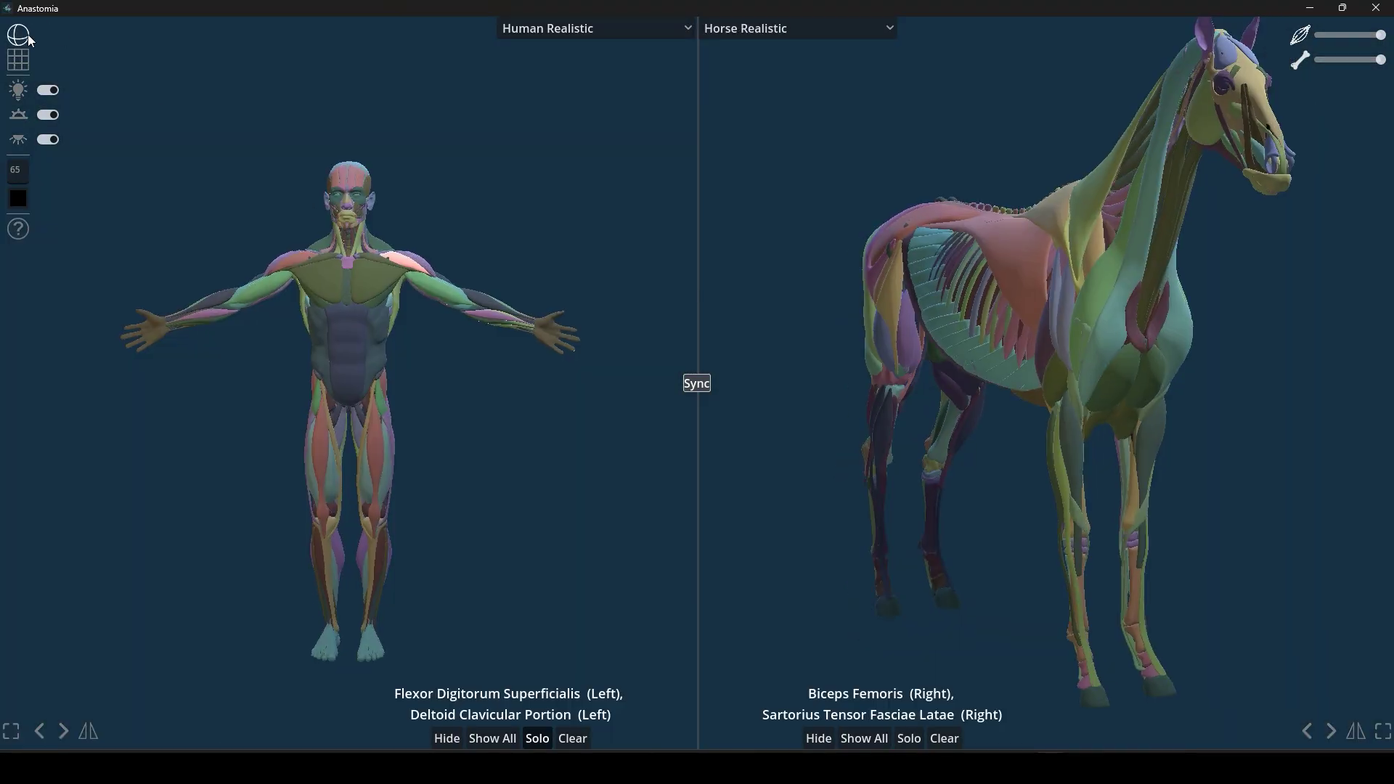
Step: Cycle through the available material styles on the human and horse models
left_click(27, 33)
left_click(23, 39)
left_click(24, 40)
left_click(24, 40)
left_click(24, 40)
mouse_move(459, 255)
left_mouse_down()
mouse_move(377, 254)
mouse_move(465, 253)
mouse_move(450, 264)
left_mouse_up()
Step: Load Human Realistic in the second view and isolate its right Serratus Anterior and left Pectoralis Major Sternal Head
left_click(786, 30)
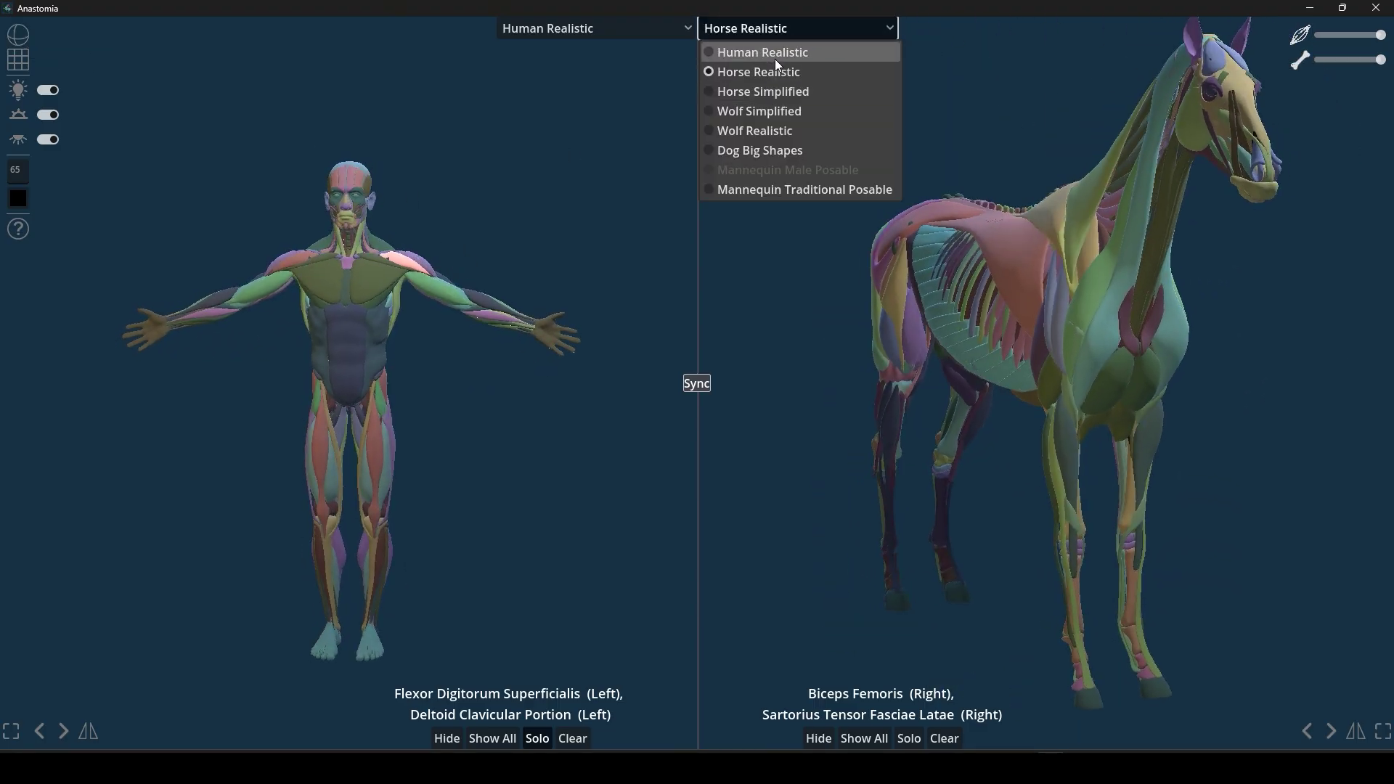
left_click(774, 59)
mouse_move(1008, 307)
left_mouse_down()
mouse_move(956, 324)
mouse_move(989, 319)
left_mouse_up()
left_click(1078, 282)
left_click(387, 304)
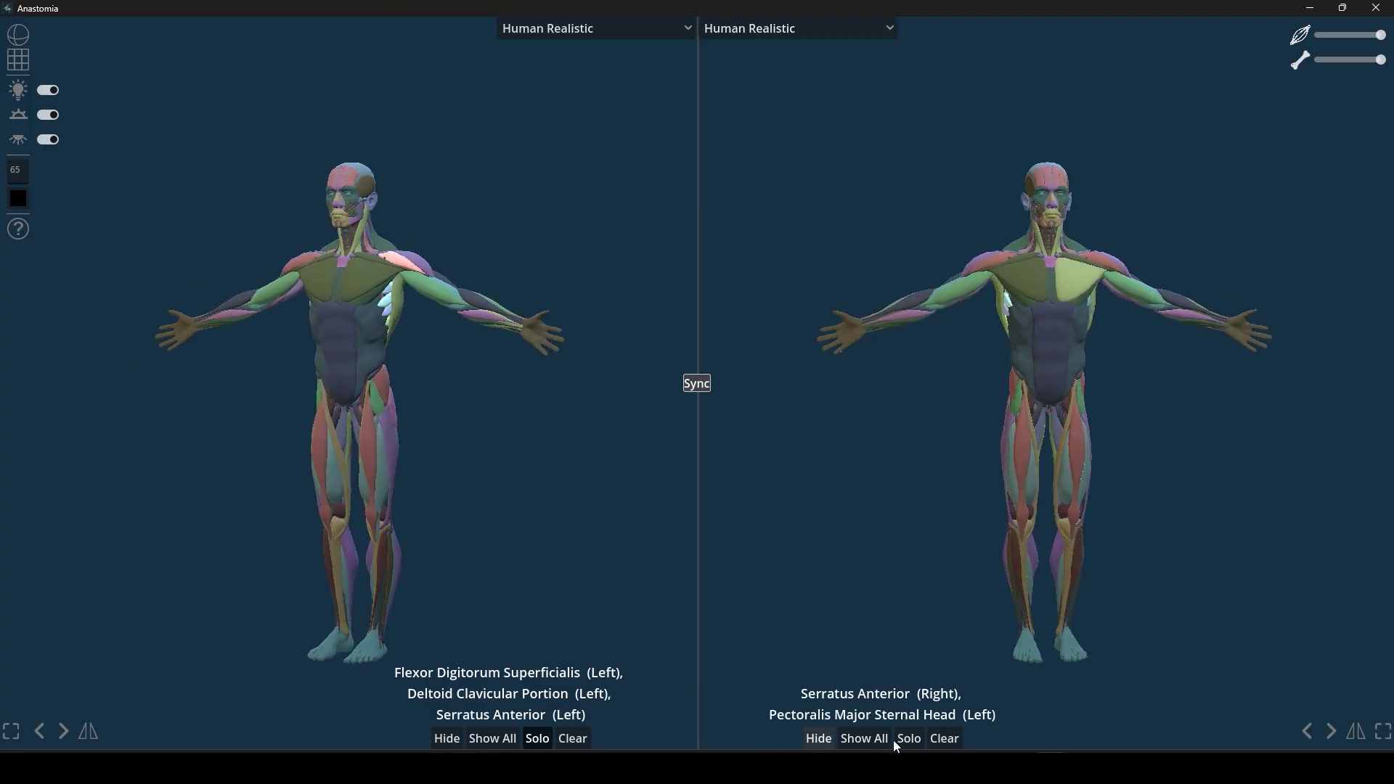
left_click(907, 738)
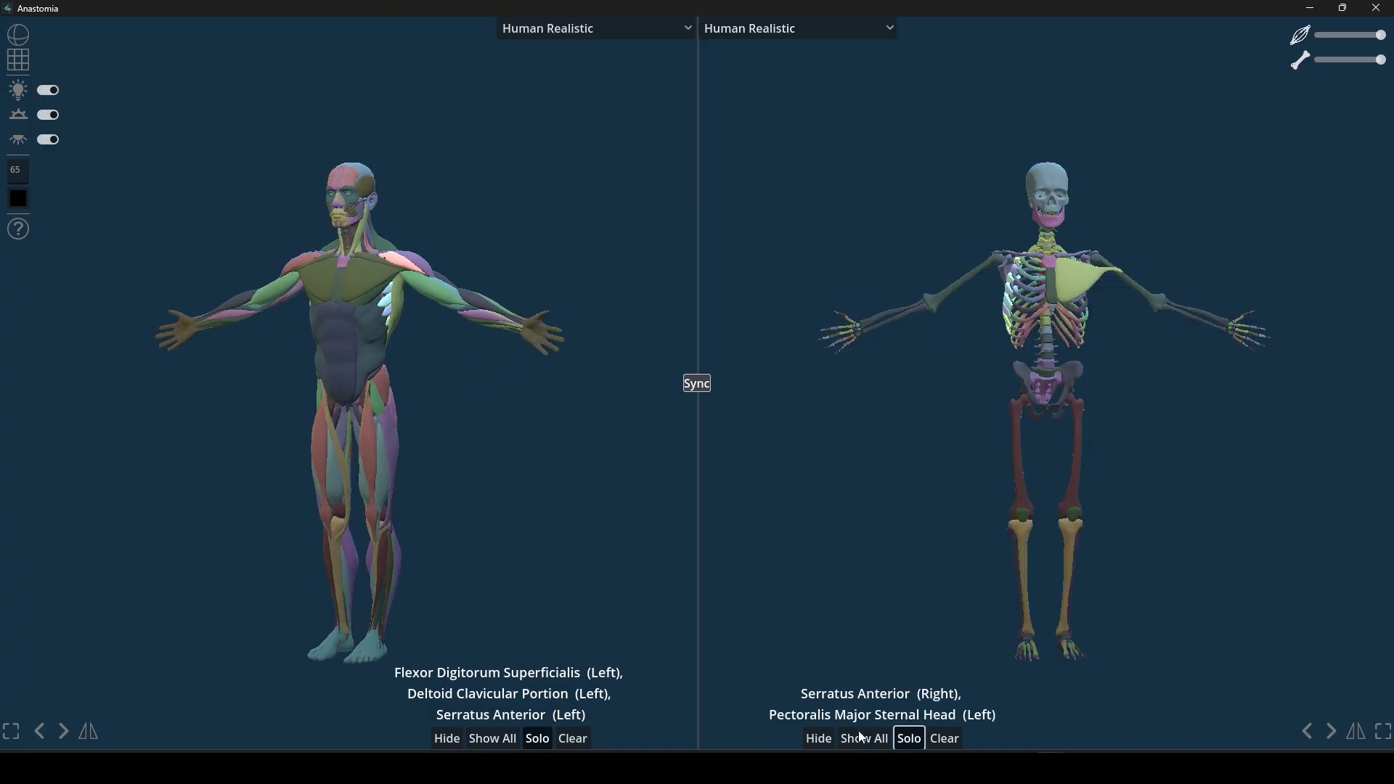
left_click_drag(1090, 368, 829, 346)
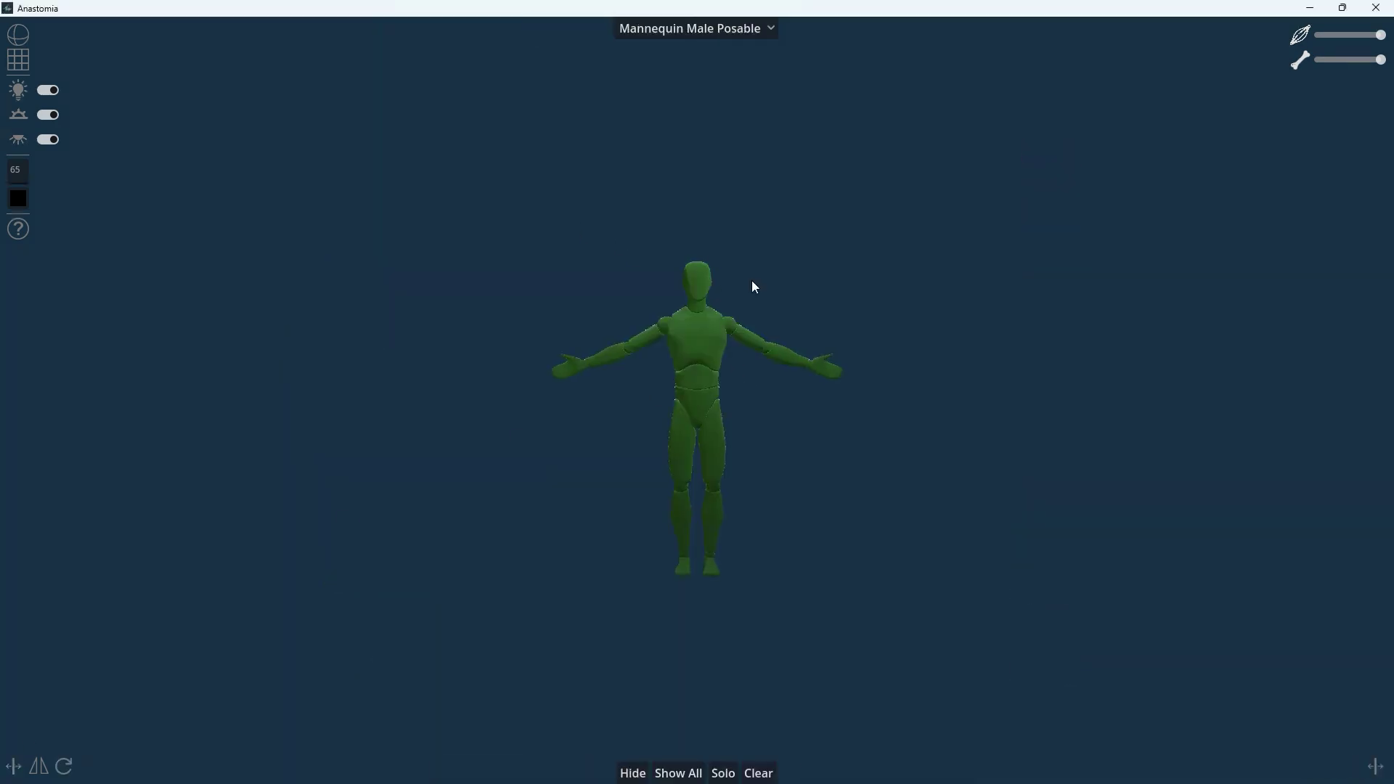
Step: Pose the Mannequin Male Posable by raising its left upper arm and bending its left lower arm
scroll(754, 288, "up", 5)
left_click_drag(904, 369, 944, 166)
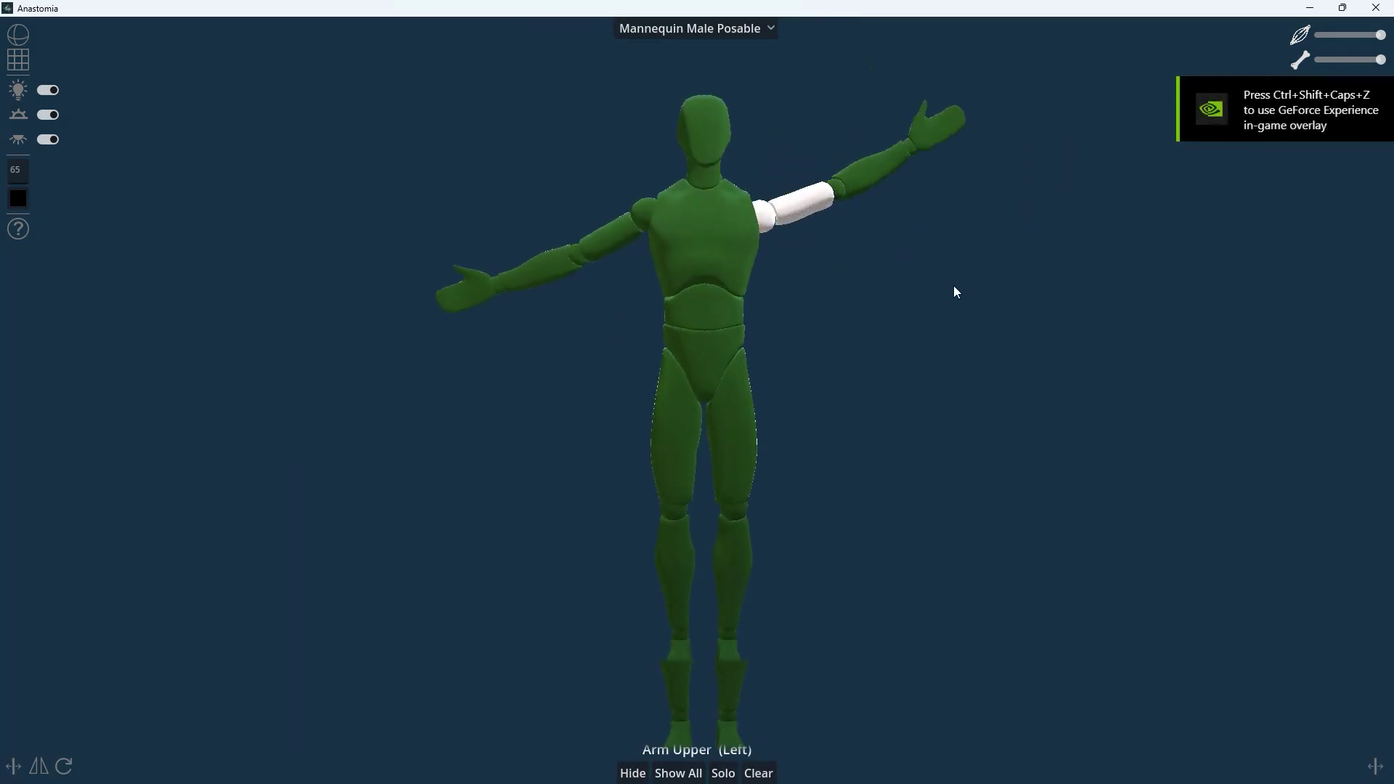
left_click_drag(931, 399, 791, 255)
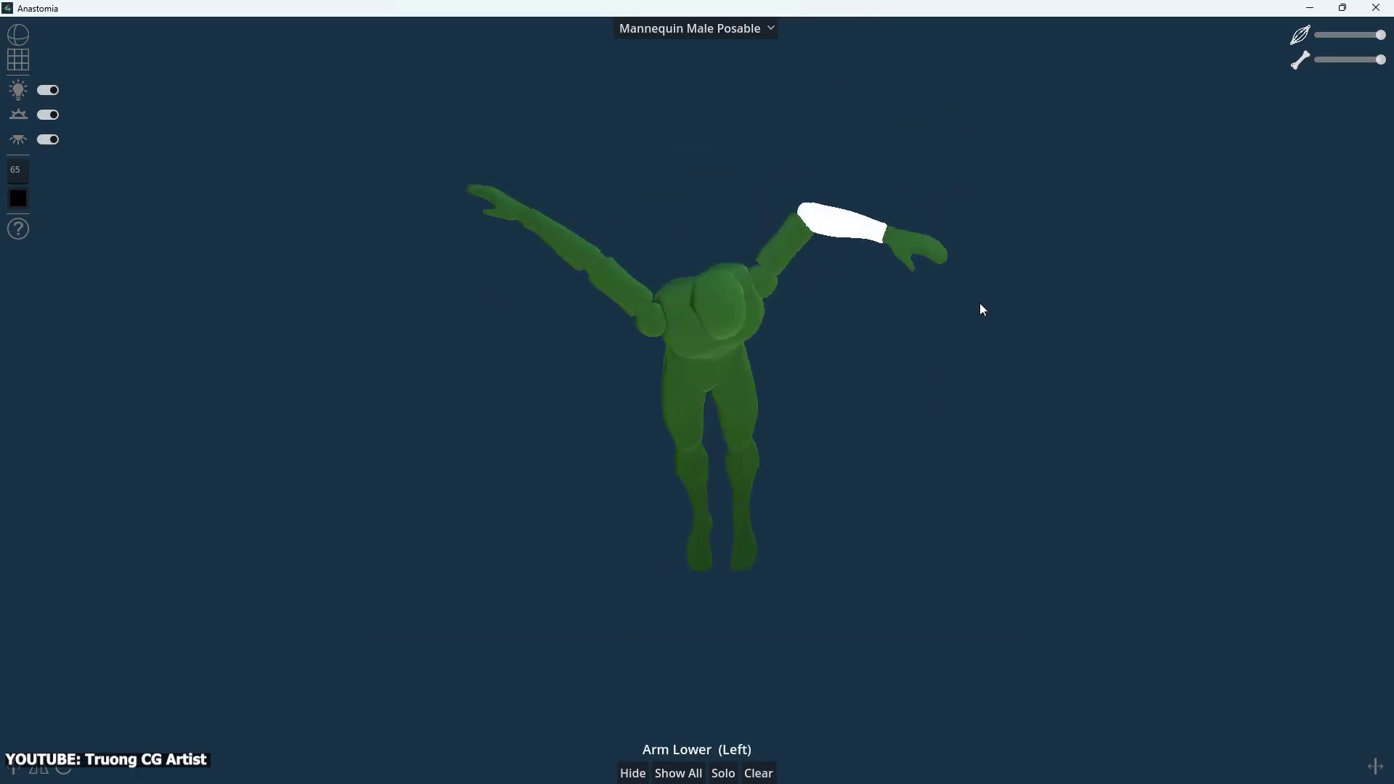
left_click_drag(980, 305, 892, 290)
left_click_drag(769, 233, 847, 113)
left_click_drag(672, 312, 643, 373)
left_click_drag(857, 377, 800, 308)
left_click_drag(570, 215, 602, 291)
left_click_drag(726, 349, 827, 336)
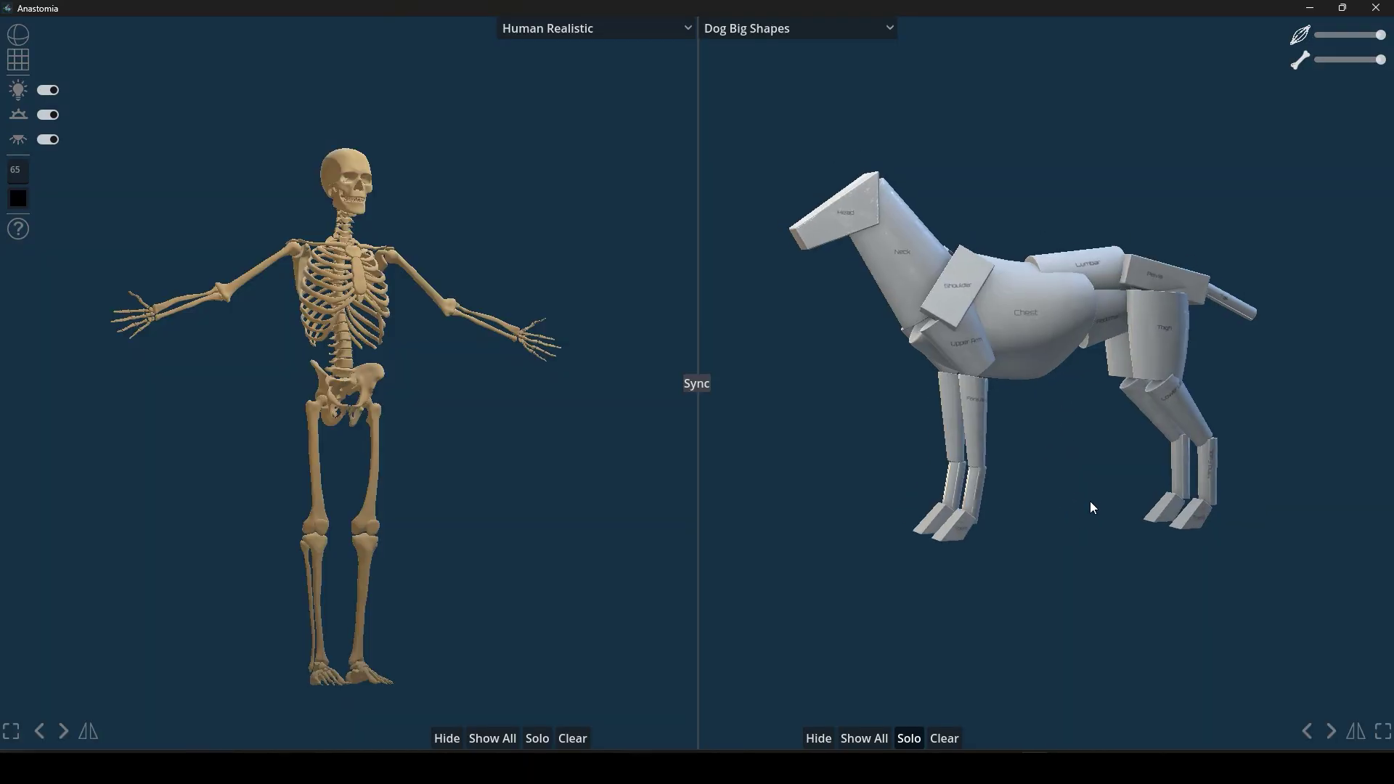
Step: Step through the preset poses of Dog Big Shapes, including the sitting pose, and mirror the model
left_click_drag(1090, 500, 1242, 678)
left_click(1331, 731)
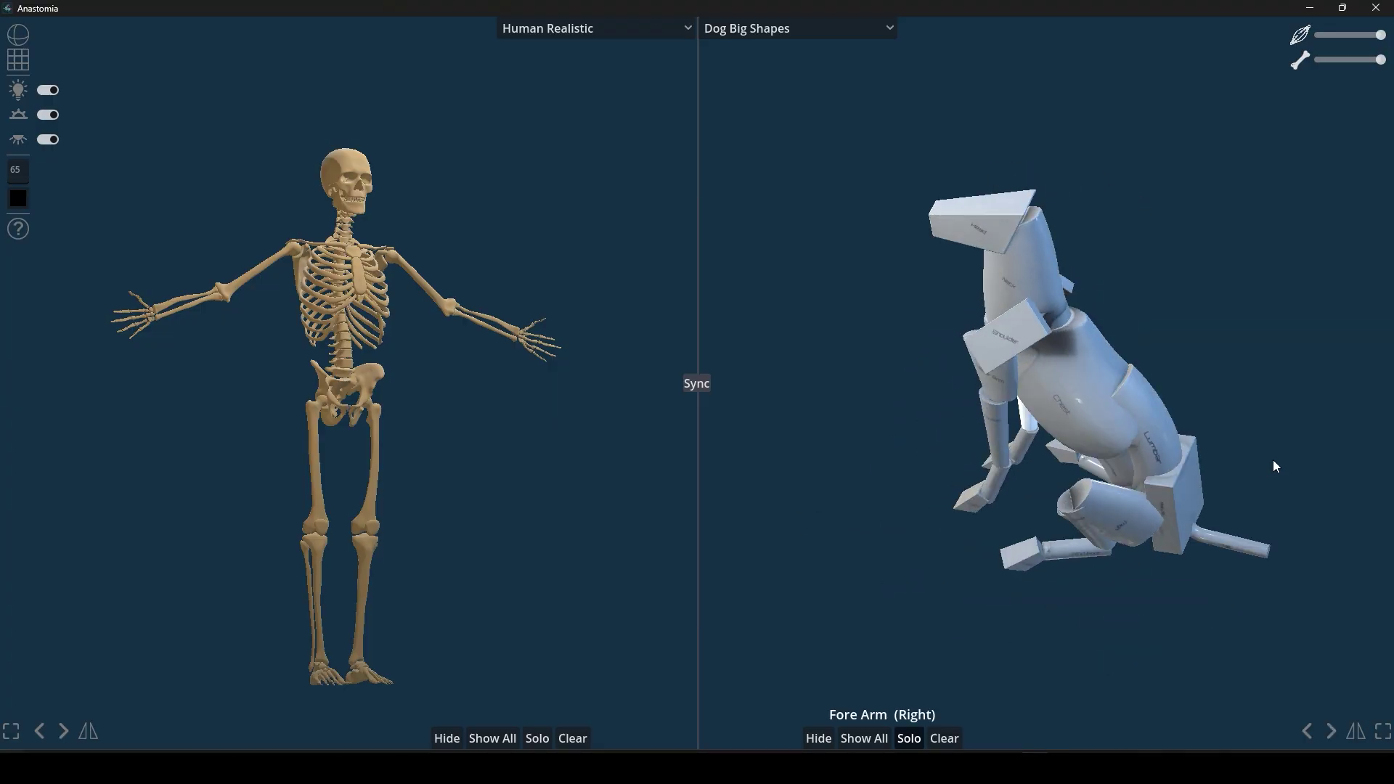
left_click_drag(1270, 520, 1105, 529)
left_click(1331, 731)
left_click(1333, 730)
left_click(1358, 728)
Step: Advance Dog Big Shapes through its crouching pose to the running pose
left_click_drag(1220, 559, 1249, 537)
left_click(1332, 731)
left_click_drag(1132, 541, 1199, 534)
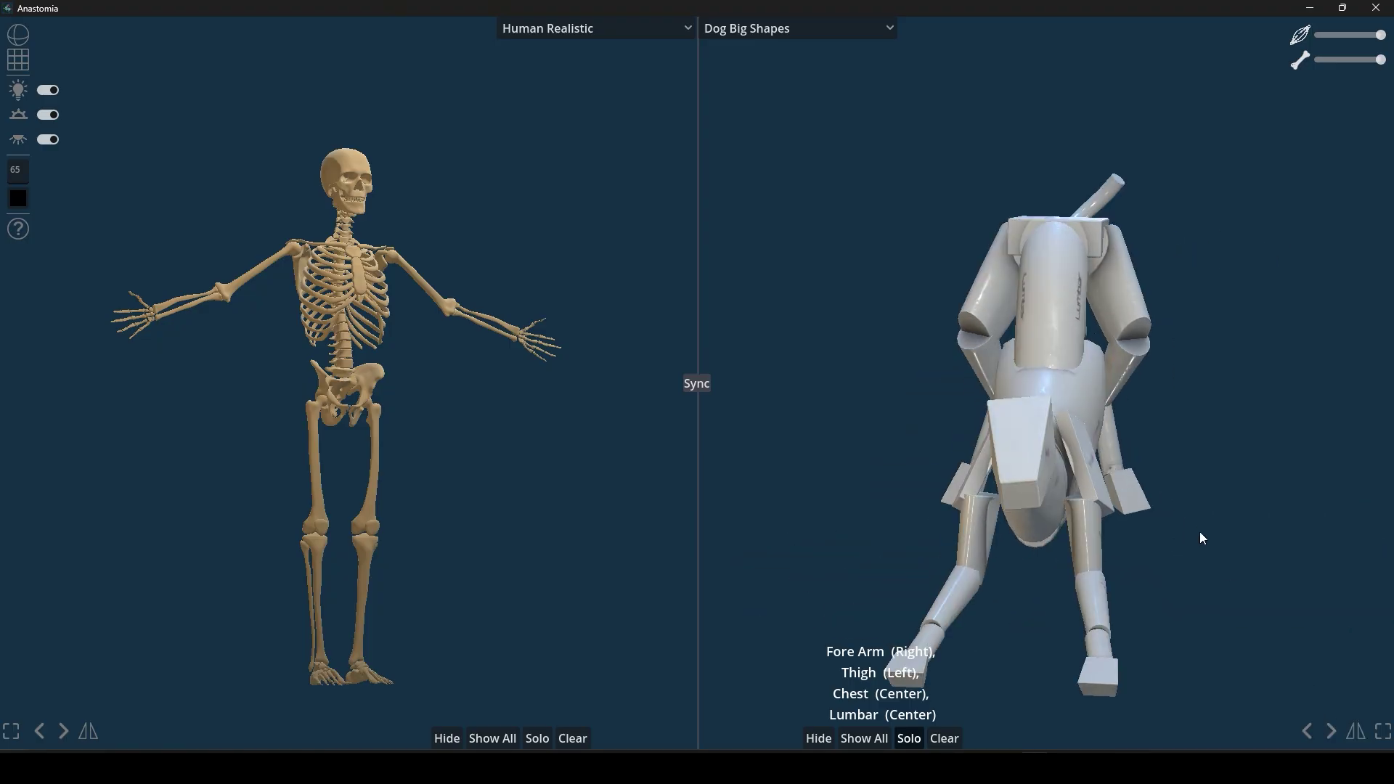
left_click(1331, 731)
left_click_drag(1199, 580, 1016, 548)
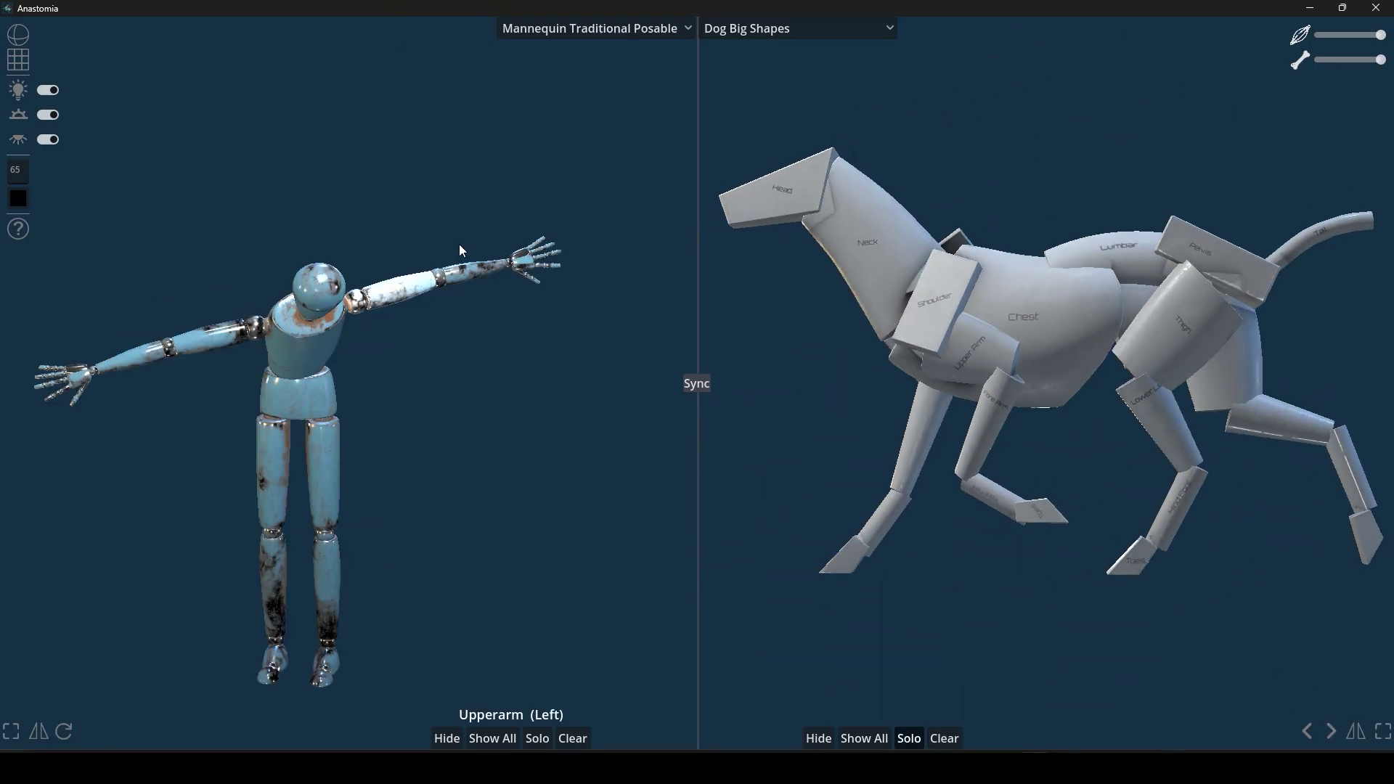
Step: Pose the traditional mannequin bending forward at the waist with both arms lowered in front of the body
left_click_drag(459, 244, 392, 295)
left_click_drag(226, 296, 214, 321)
left_click_drag(524, 321, 574, 392)
left_click_drag(186, 547, 573, 428)
mouse_move(385, 436)
left_mouse_down()
mouse_move(490, 389)
mouse_move(366, 425)
left_mouse_up()
left_click(344, 430)
left_click_drag(470, 420, 346, 427)
left_click_drag(228, 441, 349, 451)
left_click_drag(350, 452, 553, 440)
Step: Reset the pose of the bent-forward traditional mannequin
left_click(64, 730)
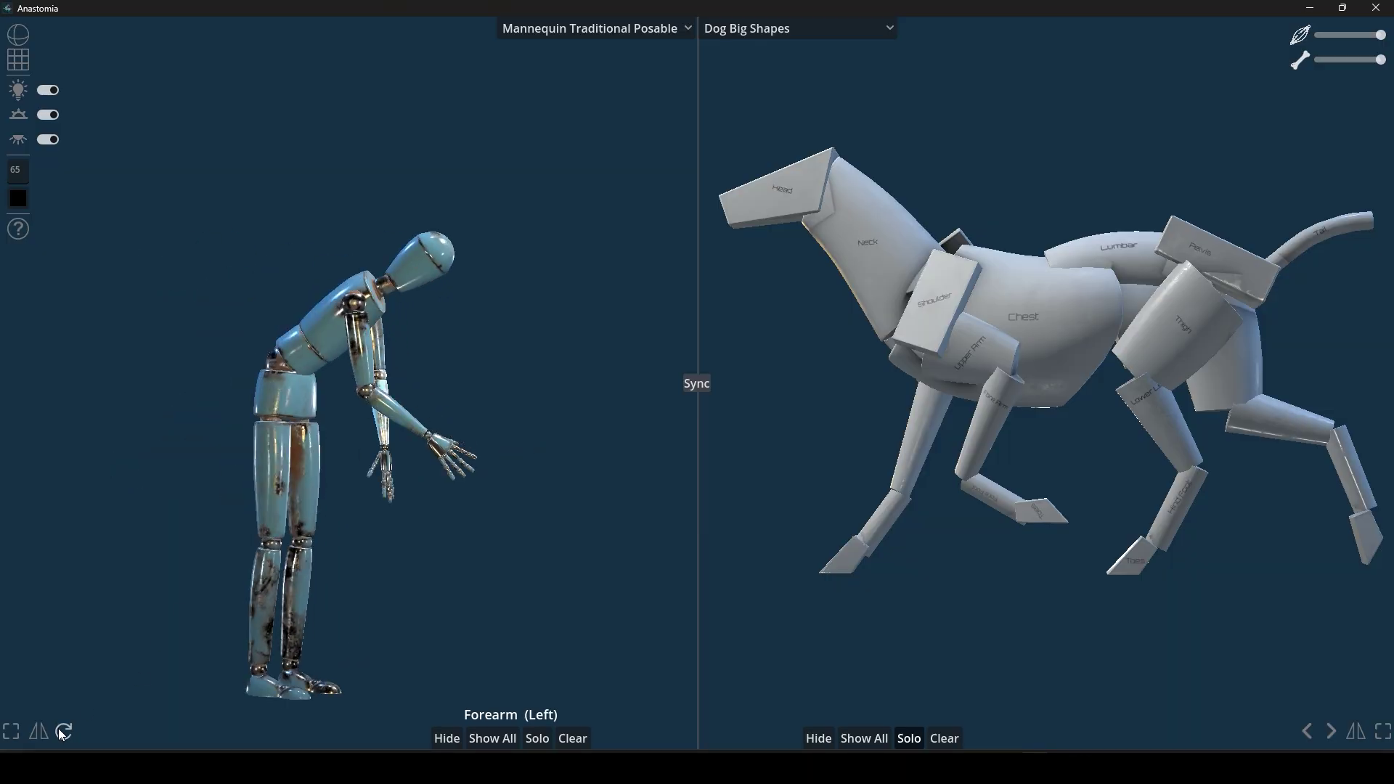
left_click(379, 398)
left_click(348, 348)
left_click(66, 728)
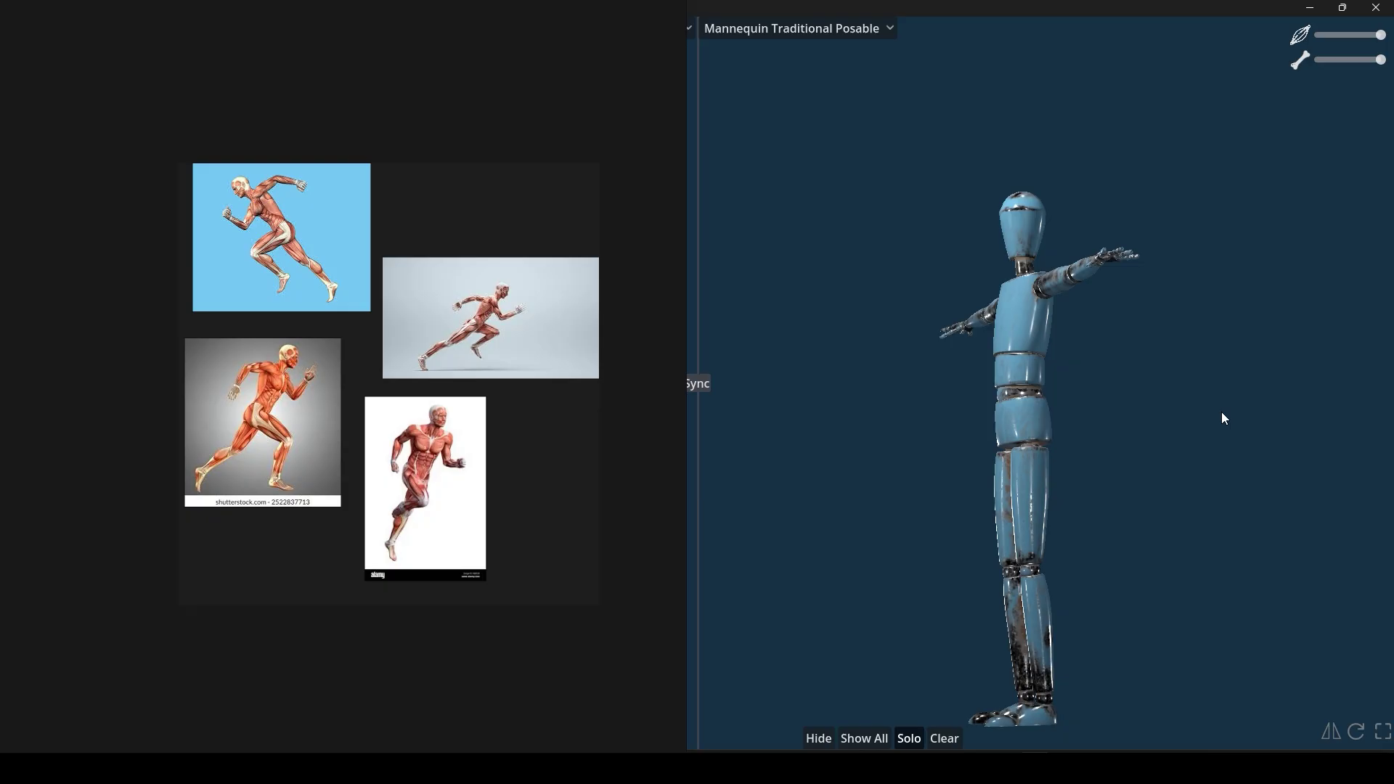
Step: Following the running references, raise the mannequin's front thigh to horizontal and bend its calf downward
left_click(1019, 372)
left_click_drag(1221, 412, 1120, 516)
left_click(1025, 501)
left_click_drag(1031, 516, 1107, 533)
left_click_drag(1179, 602, 1230, 506)
left_click(1071, 495)
left_click_drag(1226, 453, 807, 595)
left_click(882, 509)
left_click_drag(1103, 553, 1140, 501)
Step: Extend the mannequin's right leg backward and adjust its foot and waist to match the running references
left_click(1022, 511)
left_click_drag(1103, 631, 1221, 527)
left_click(1147, 573)
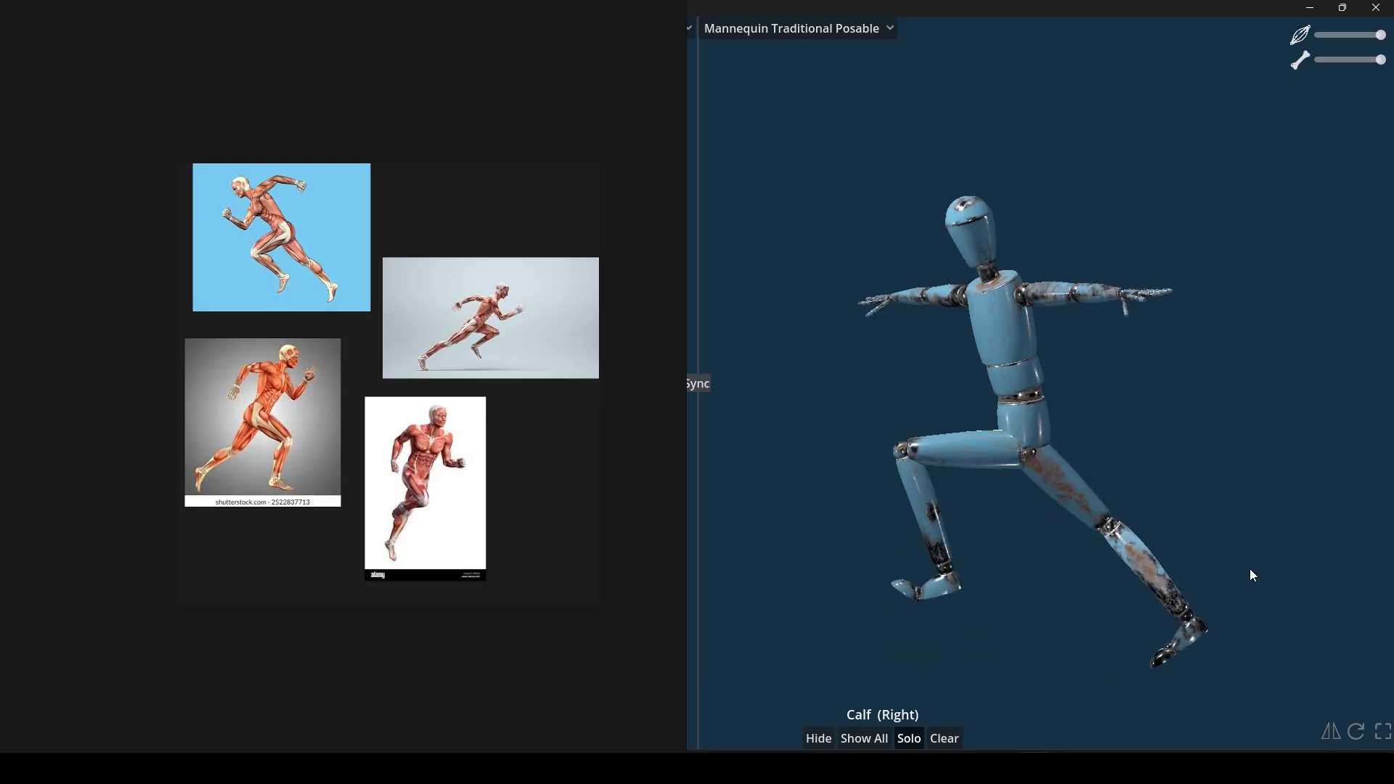
left_click(1179, 654)
left_click(1019, 377)
left_click_drag(1191, 349, 1069, 456)
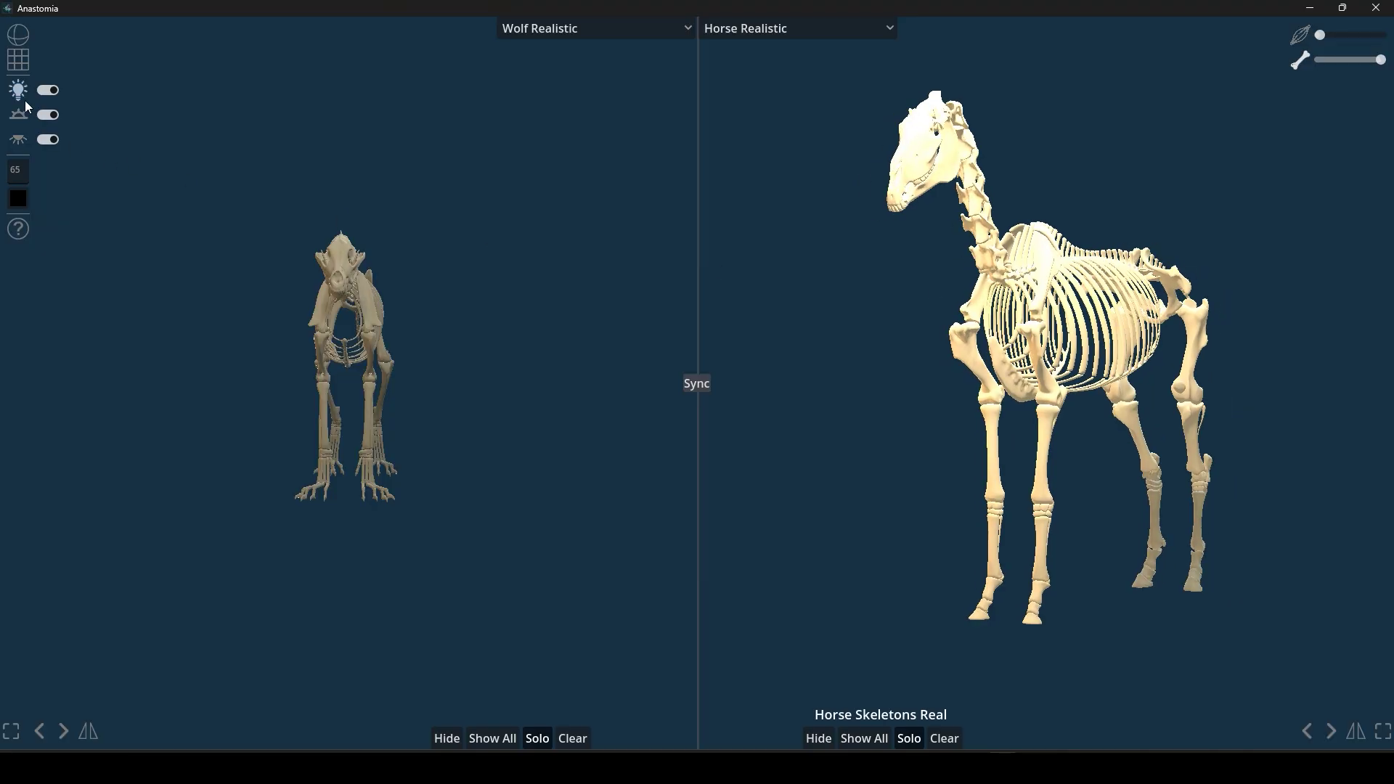
Step: Toggle the front light off and on over the wolf and horse skeletons, and switch off the middle light
left_click(48, 90)
left_click_drag(965, 288, 1007, 272)
left_click(48, 115)
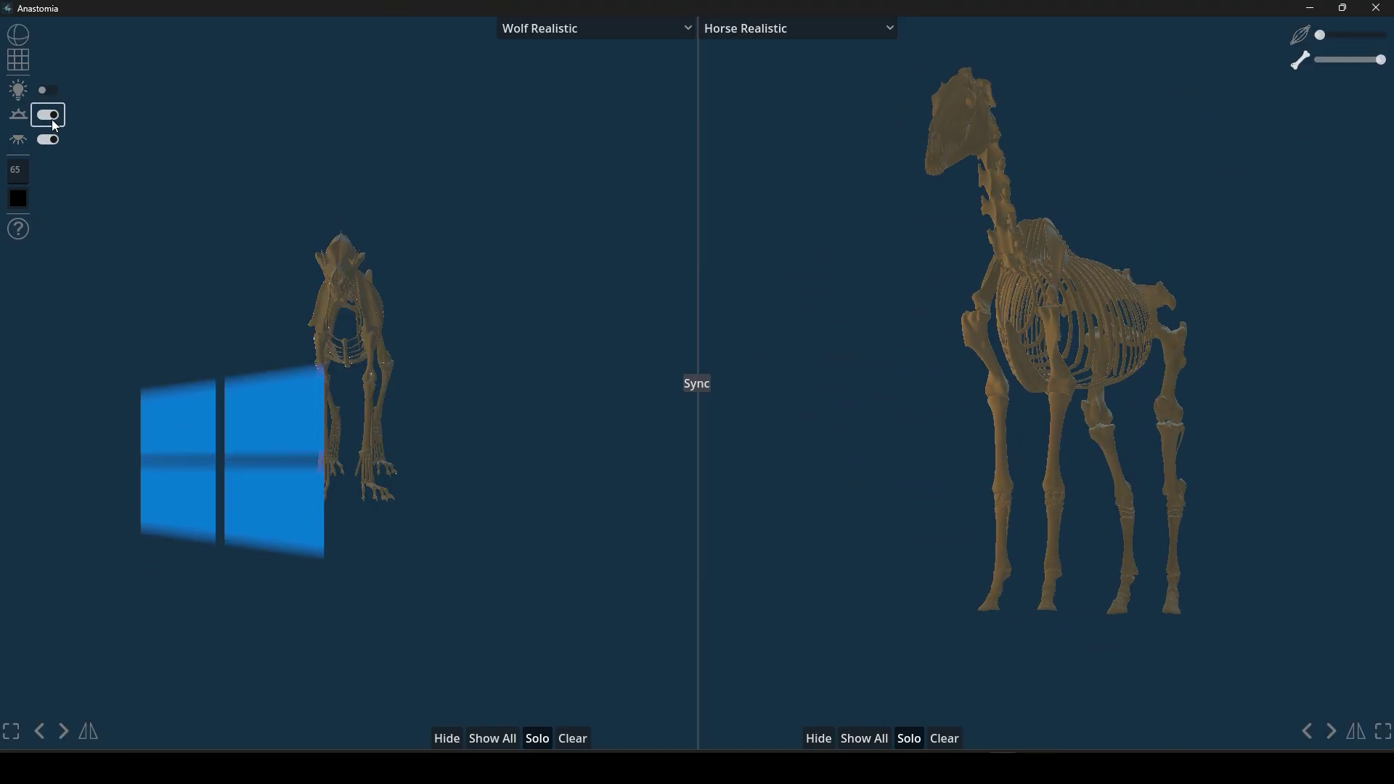
left_click(48, 90)
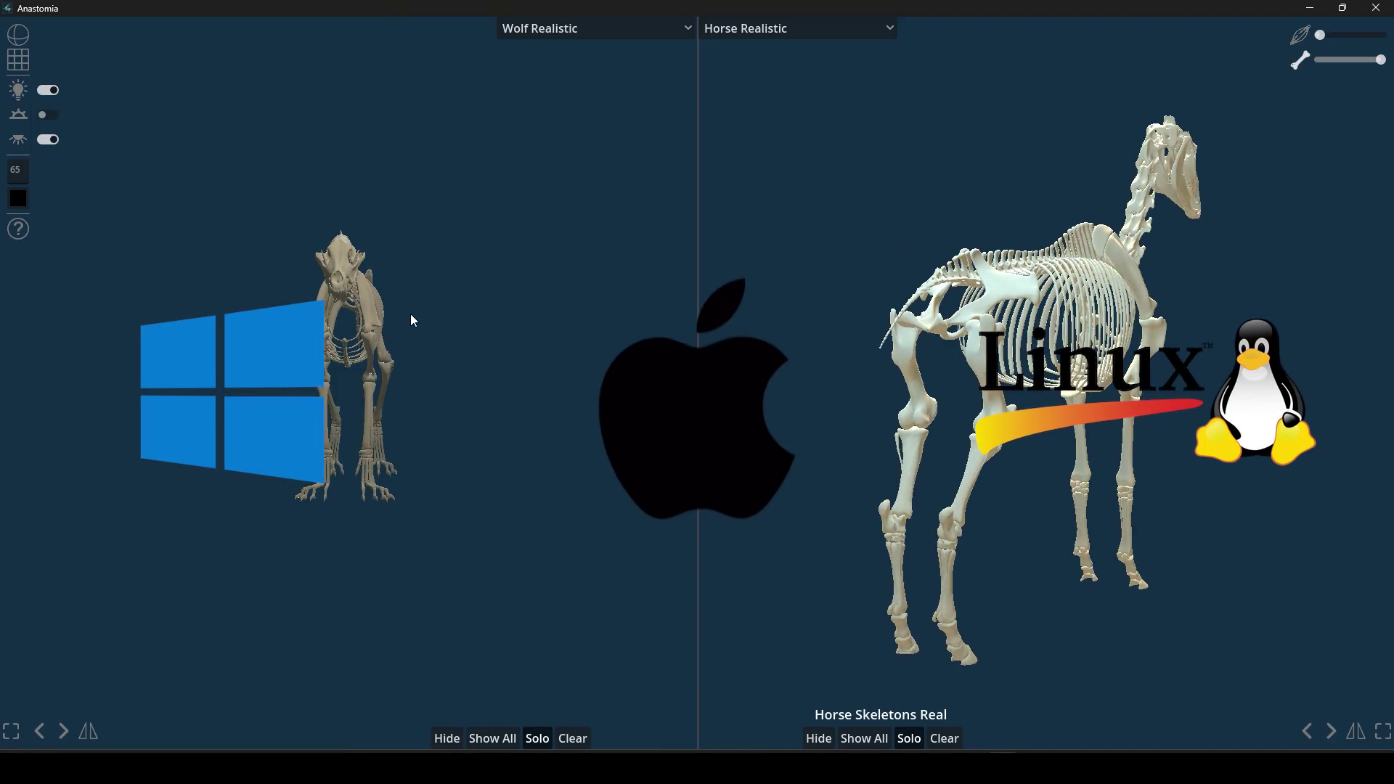
left_click_drag(411, 317, 617, 363)
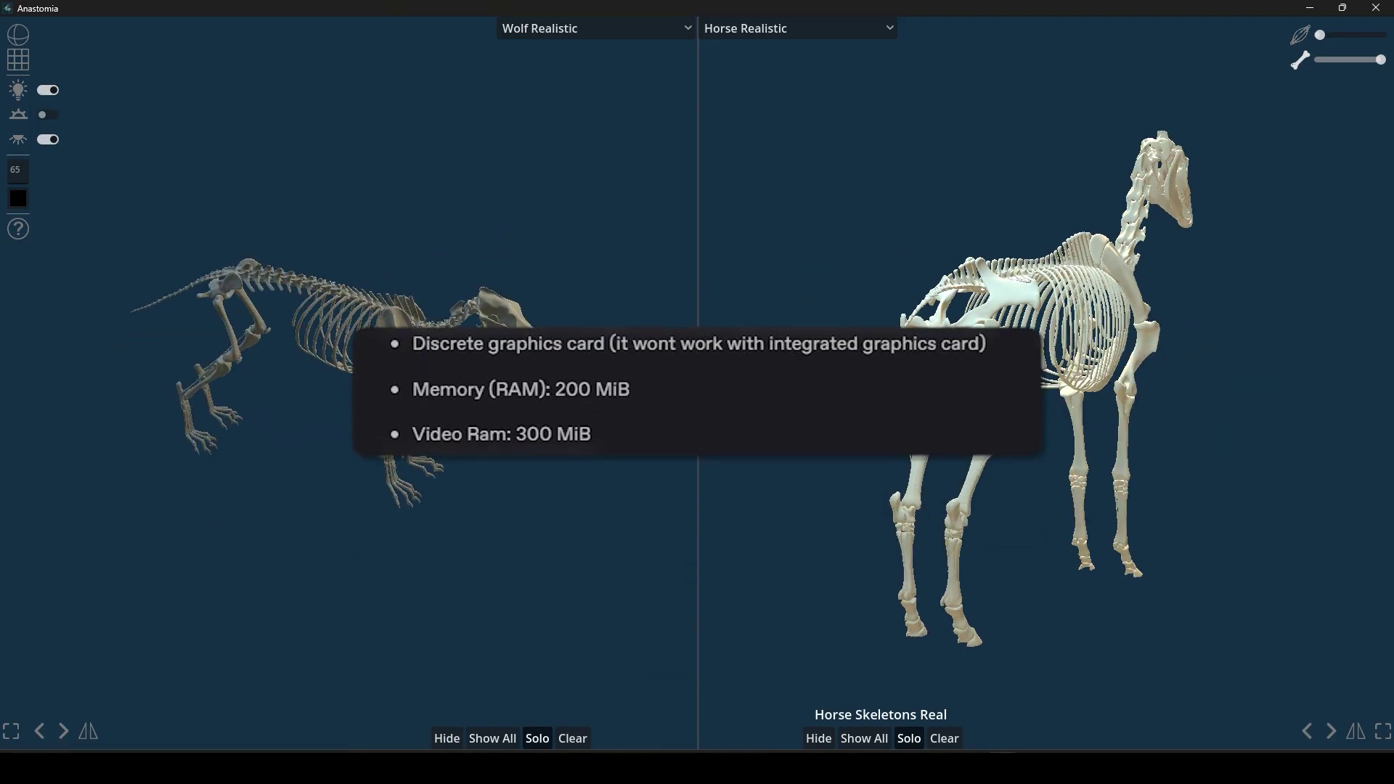
Step: Try Dog Big Shapes and Wolf Realistic in the second view, and settle on Wolf Simplified
left_click(787, 27)
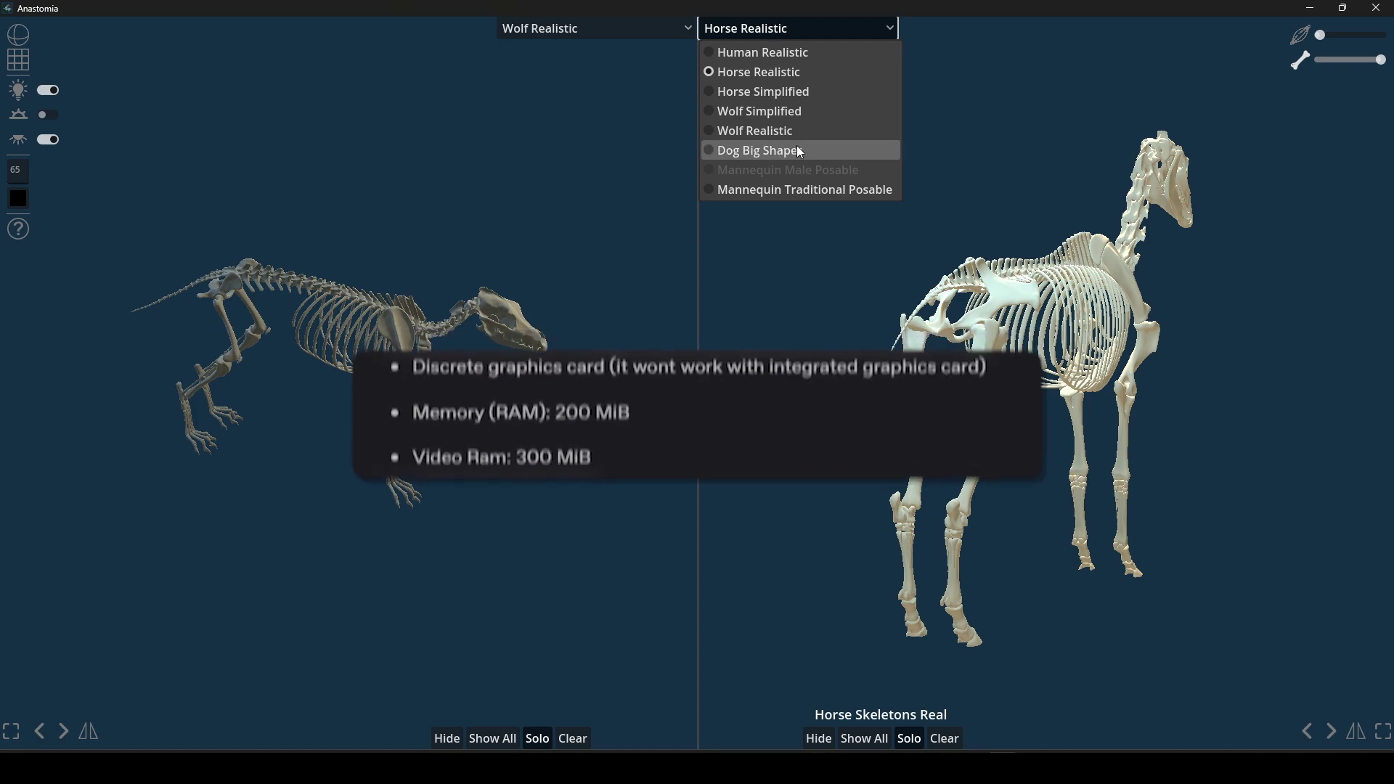
left_click(799, 151)
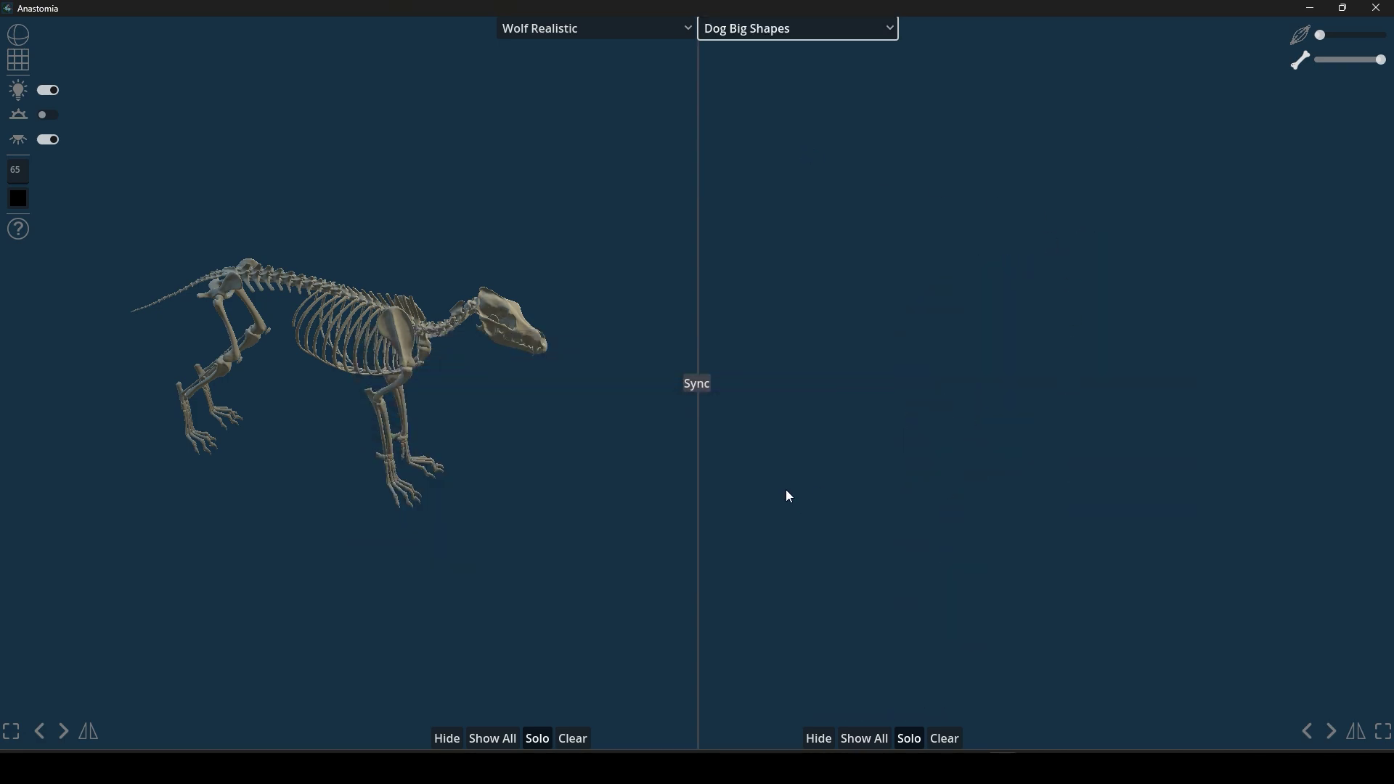
left_click(818, 26)
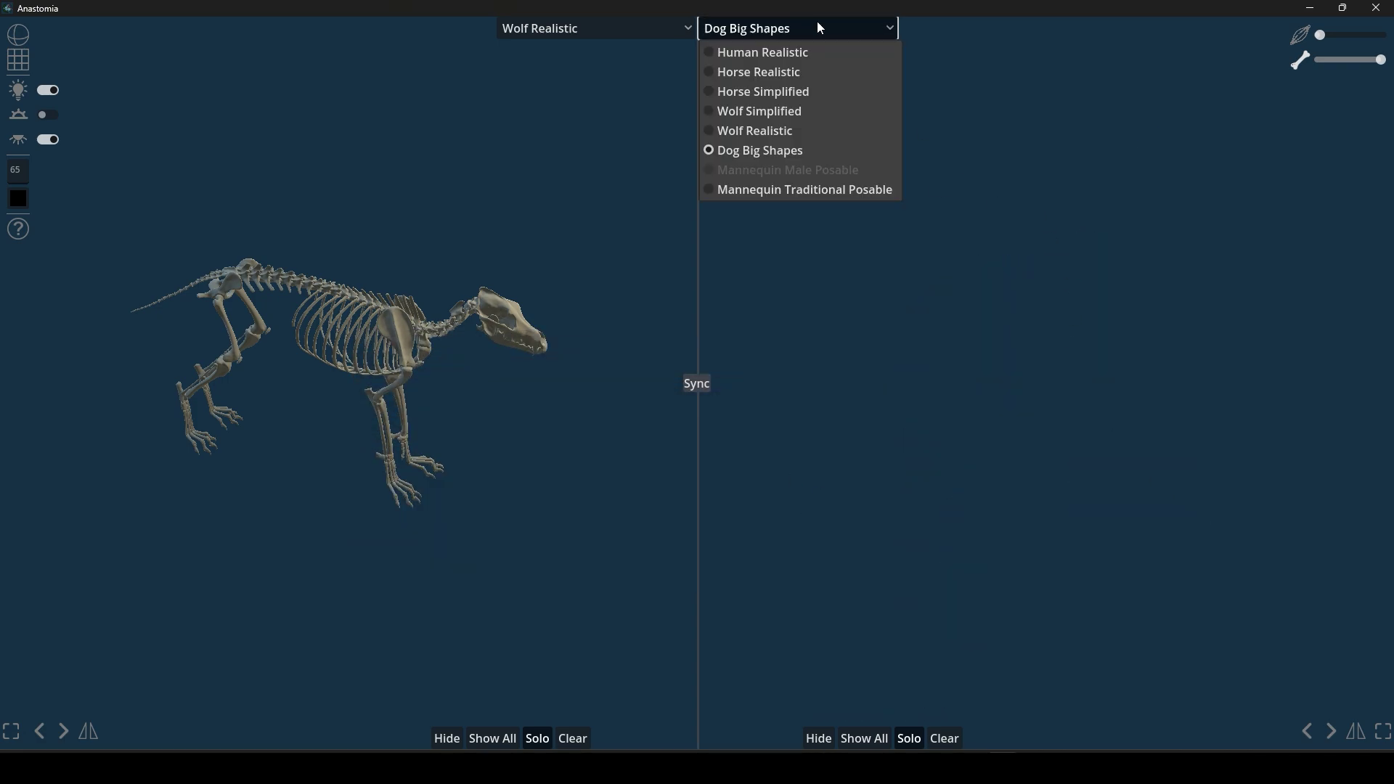
left_click(781, 132)
left_click(820, 29)
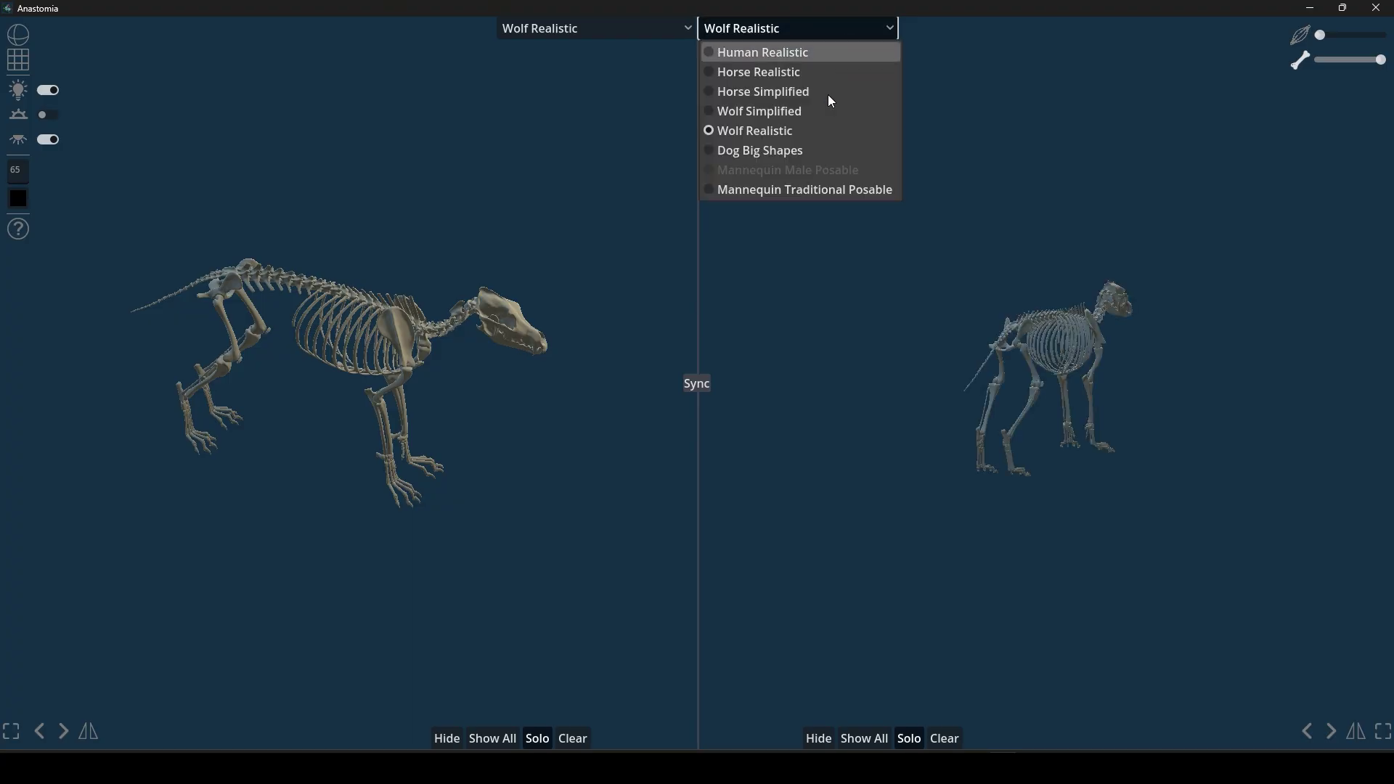
left_click(790, 110)
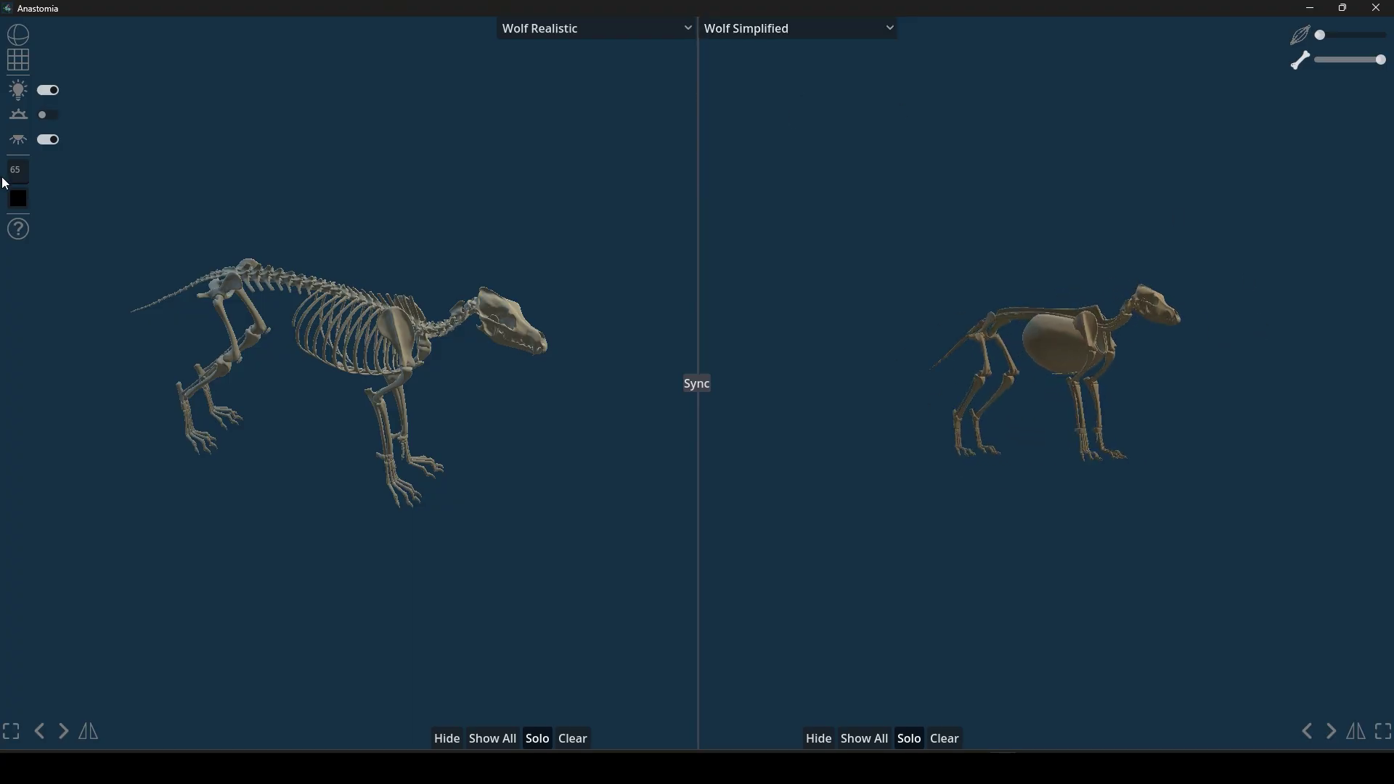
Step: Switch the middle light back on for the two wolf skeletons and open the second view's model list
left_click(48, 115)
left_click_drag(1011, 215, 1127, 246)
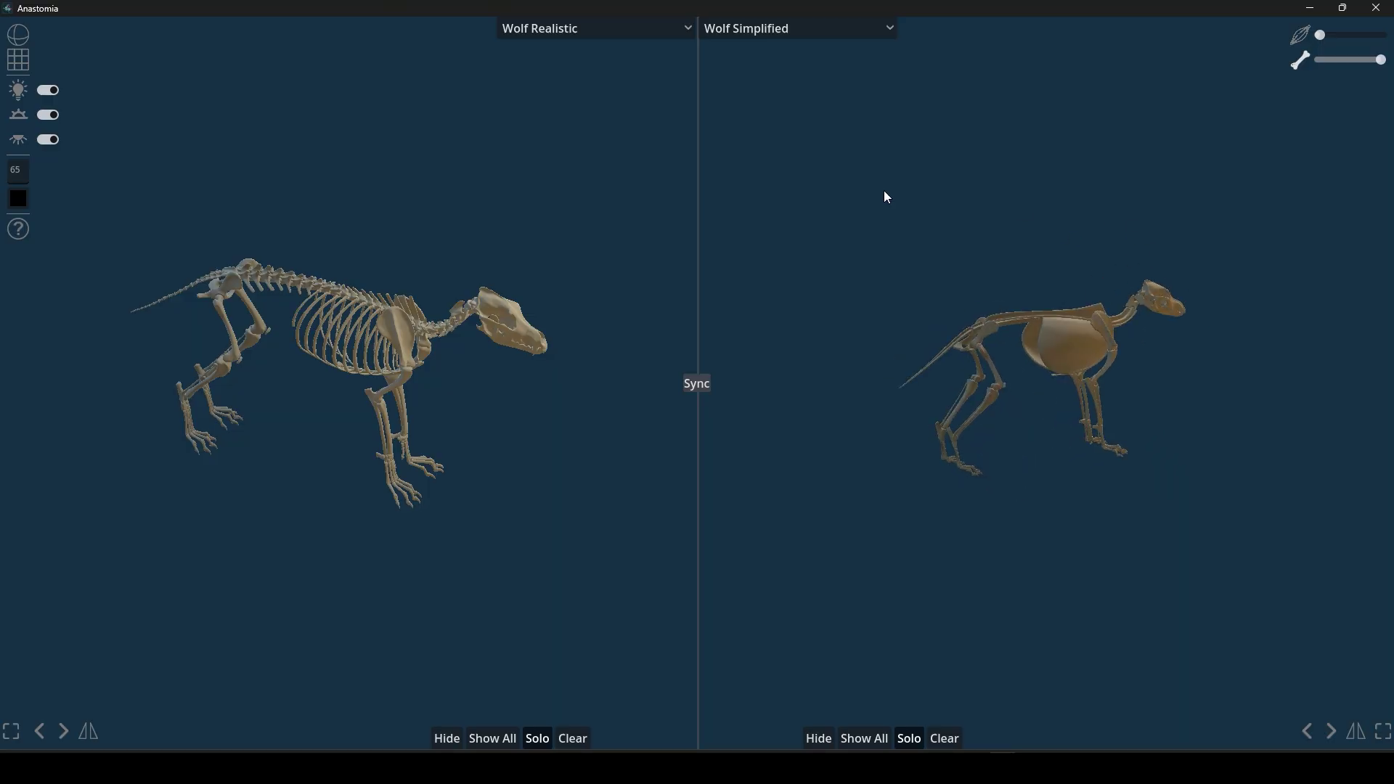
left_click(801, 29)
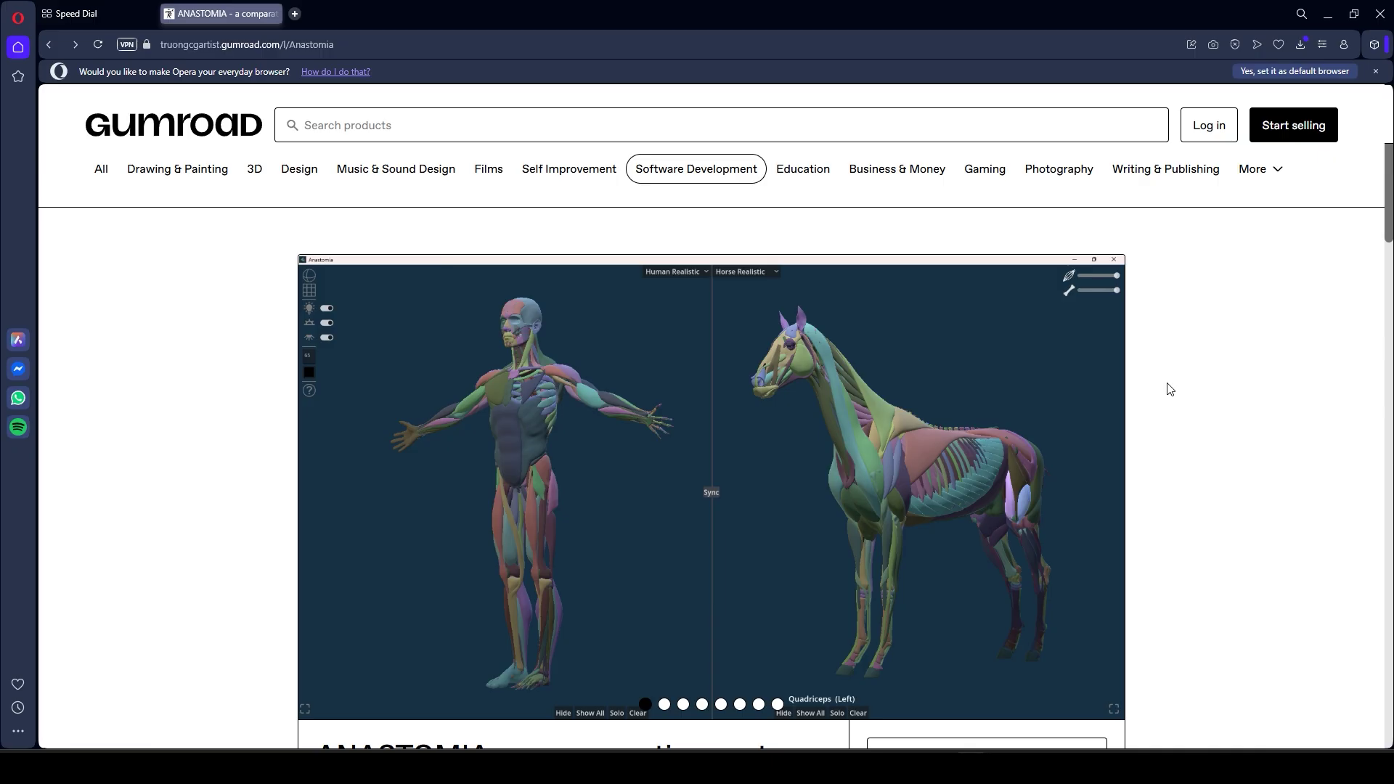
Step: On Anastomia's Gumroad page, name a price of $5 and add the software to the cart
scroll(1168, 389, "down", 15)
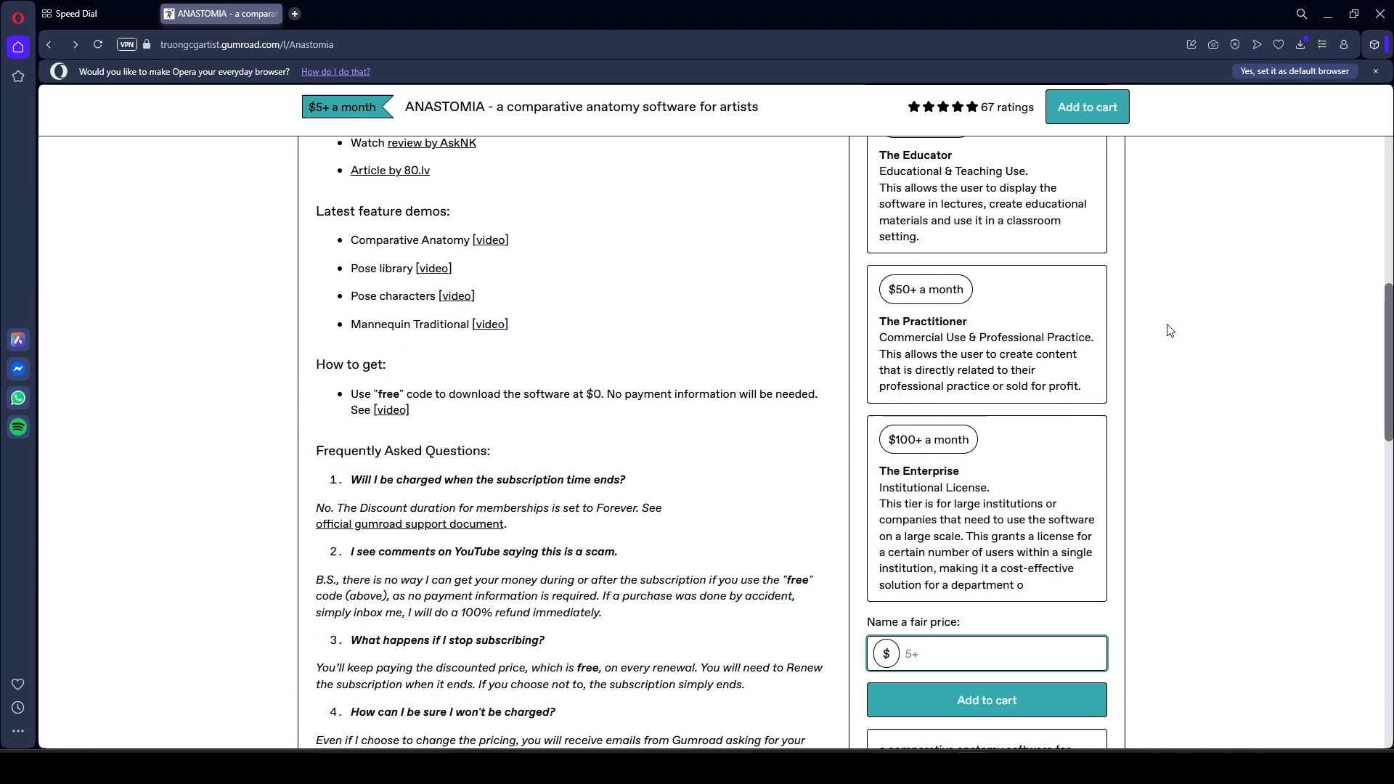
scroll(1169, 330, "down", 3)
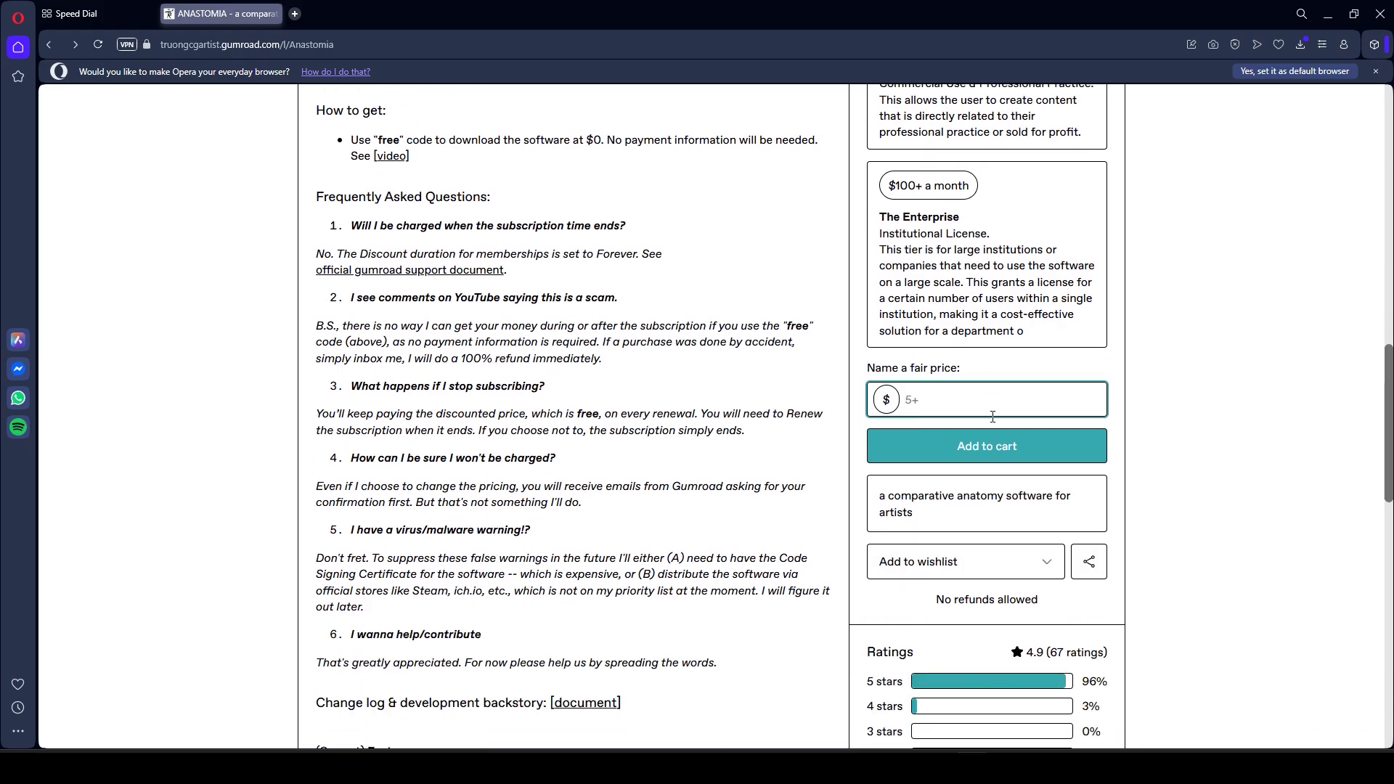
type("5")
left_click(992, 449)
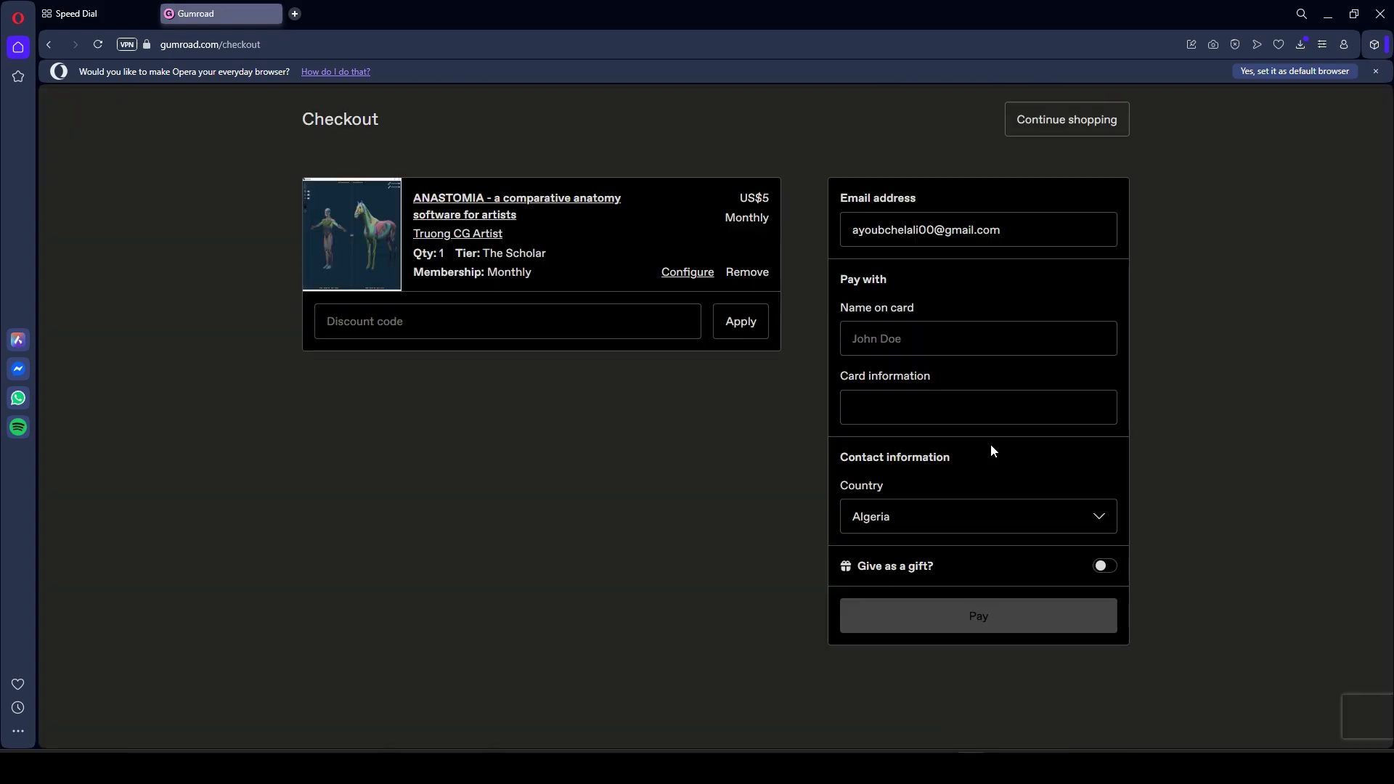
Step: Apply the discount code "free" to the Anastomia order at checkout
left_click(506, 349)
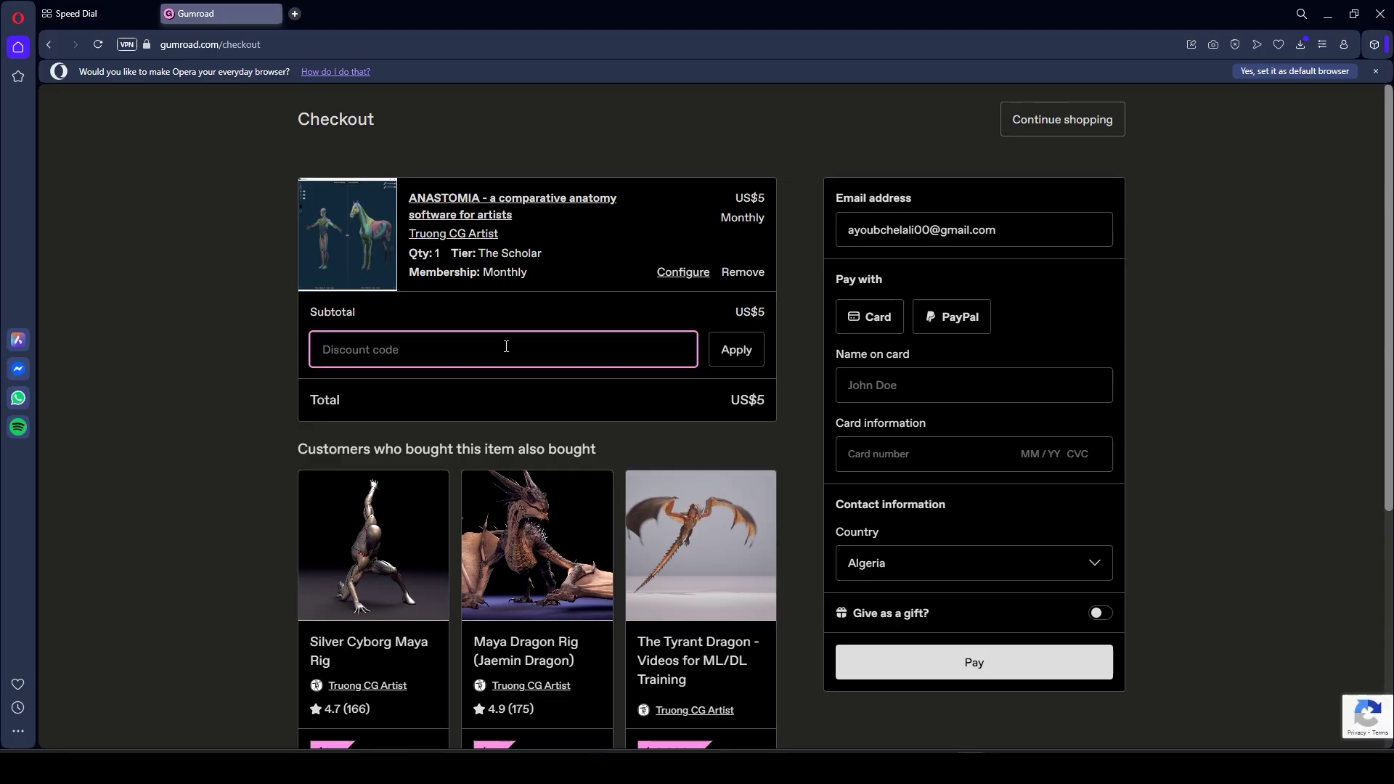
type("free")
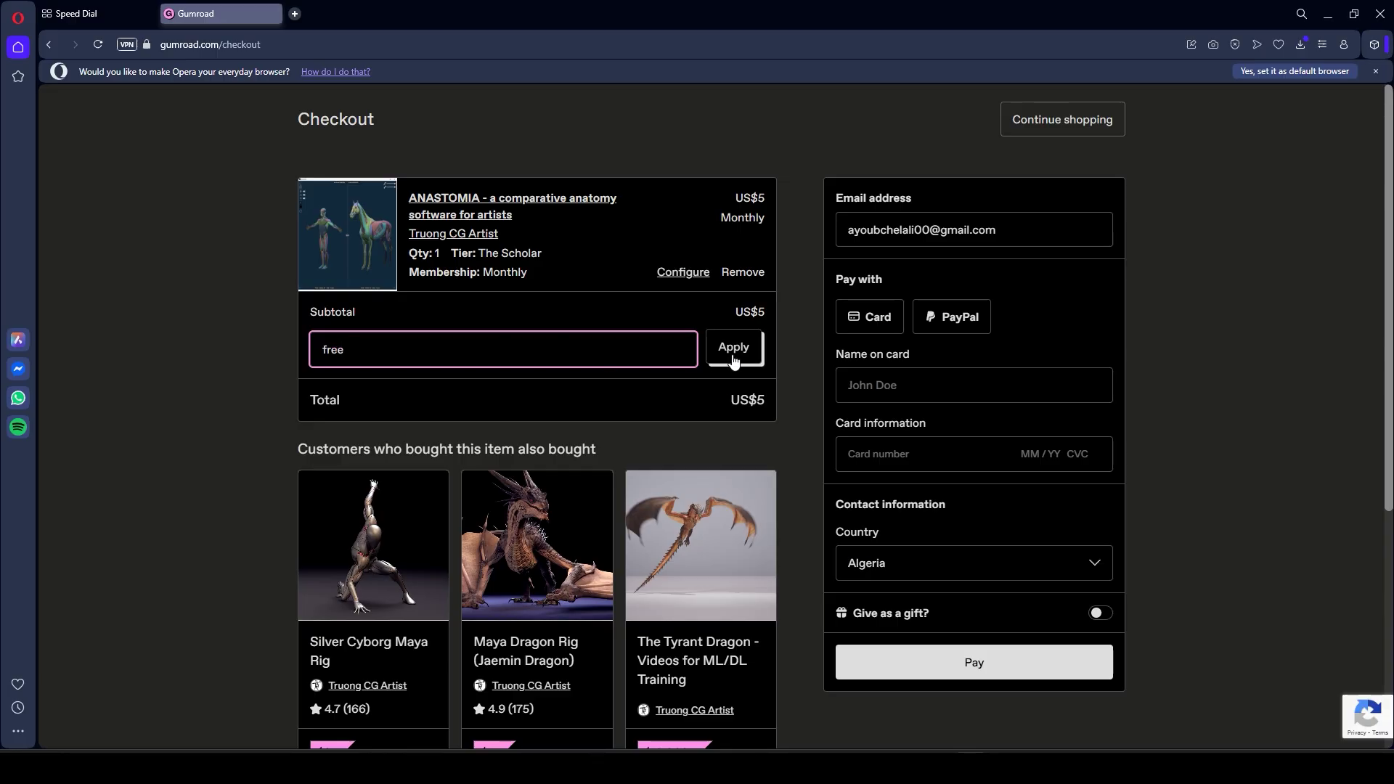
left_click(734, 349)
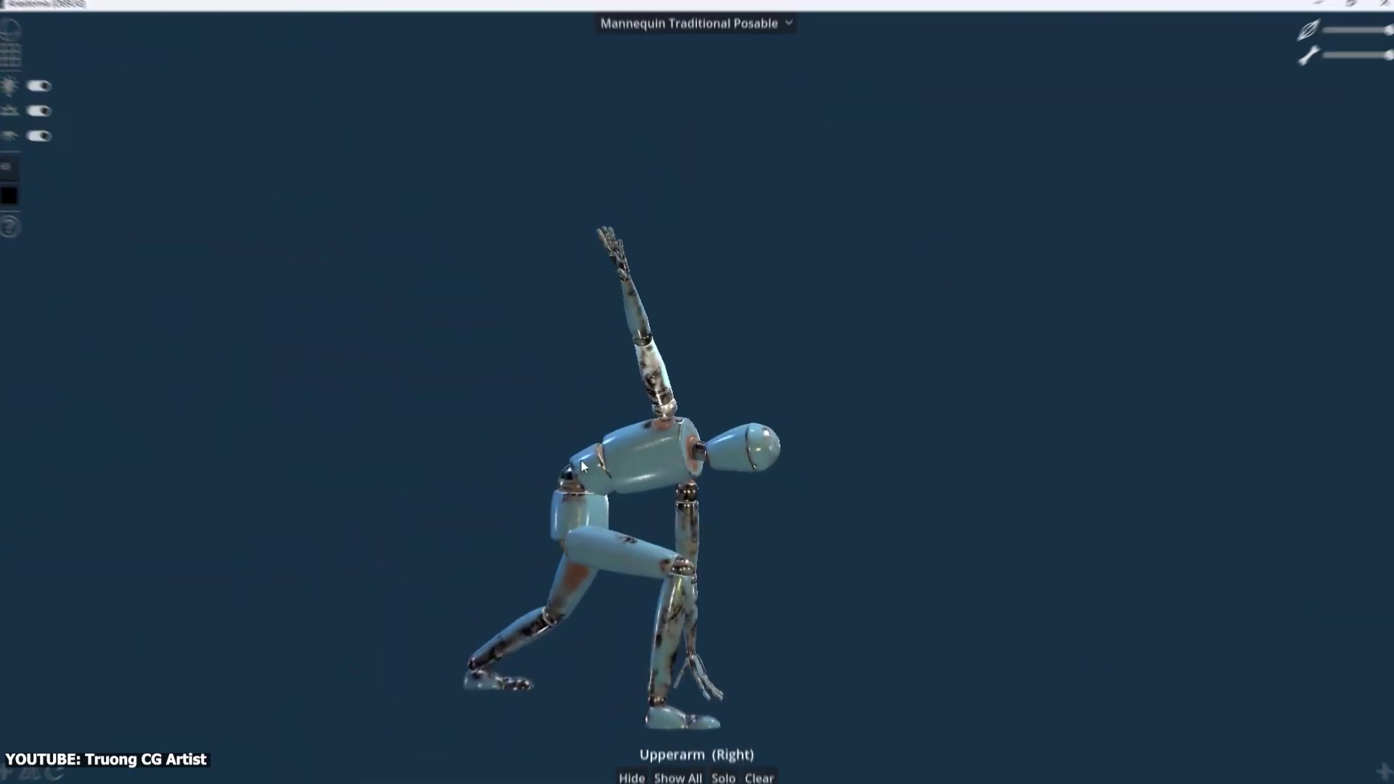
Step: In Anastomia, lower and bend the posable mannequin's raised right arm
left_click_drag(653, 341, 524, 428)
middle_click_drag(525, 423, 769, 404)
left_click(577, 325)
Step: Pose the fingers of the mannequin's right hand, adjusting the thumb and the pinky's end joint
scroll(697, 403, "up", 10)
left_click(722, 437)
left_click_drag(687, 602, 846, 562)
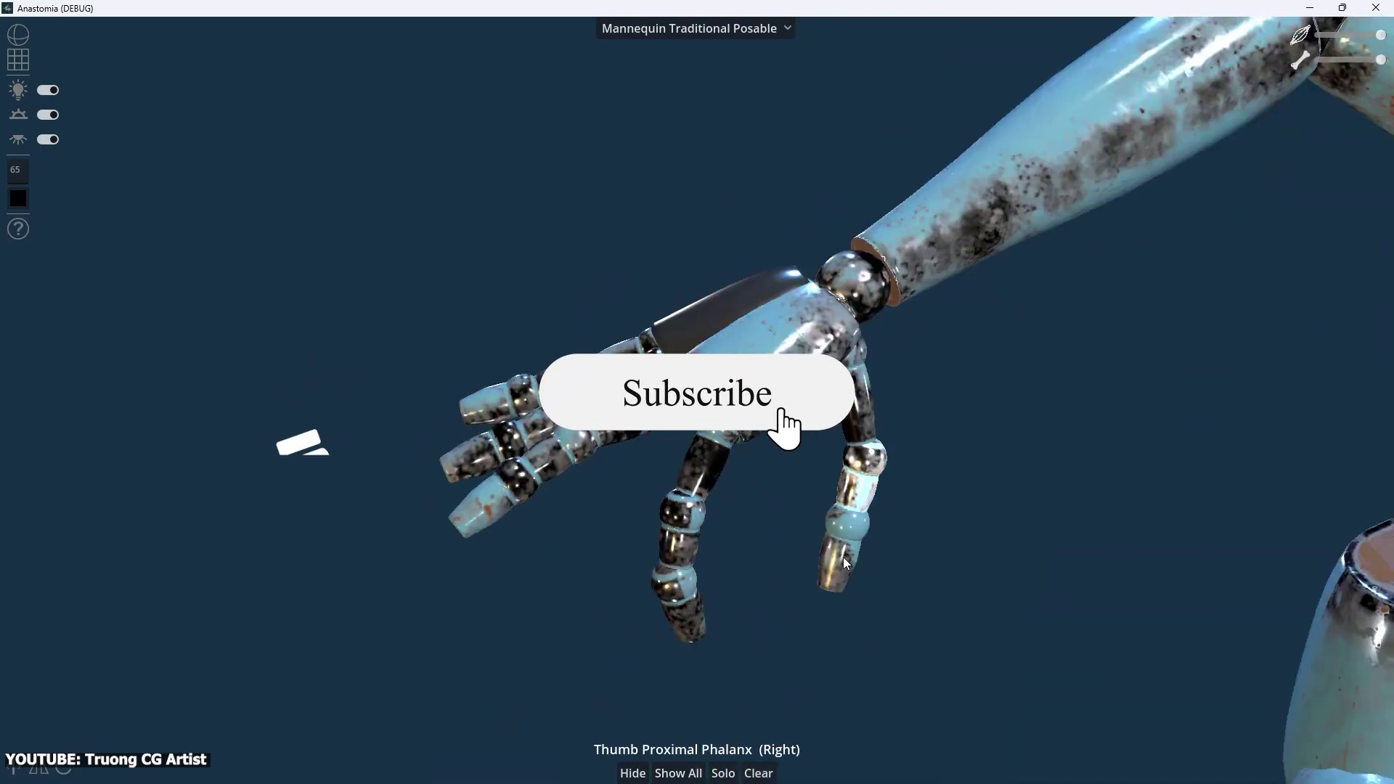
middle_click_drag(843, 558, 762, 508)
left_click_drag(580, 464, 451, 539)
middle_click_drag(451, 539, 740, 486)
scroll(740, 486, "down", 10)
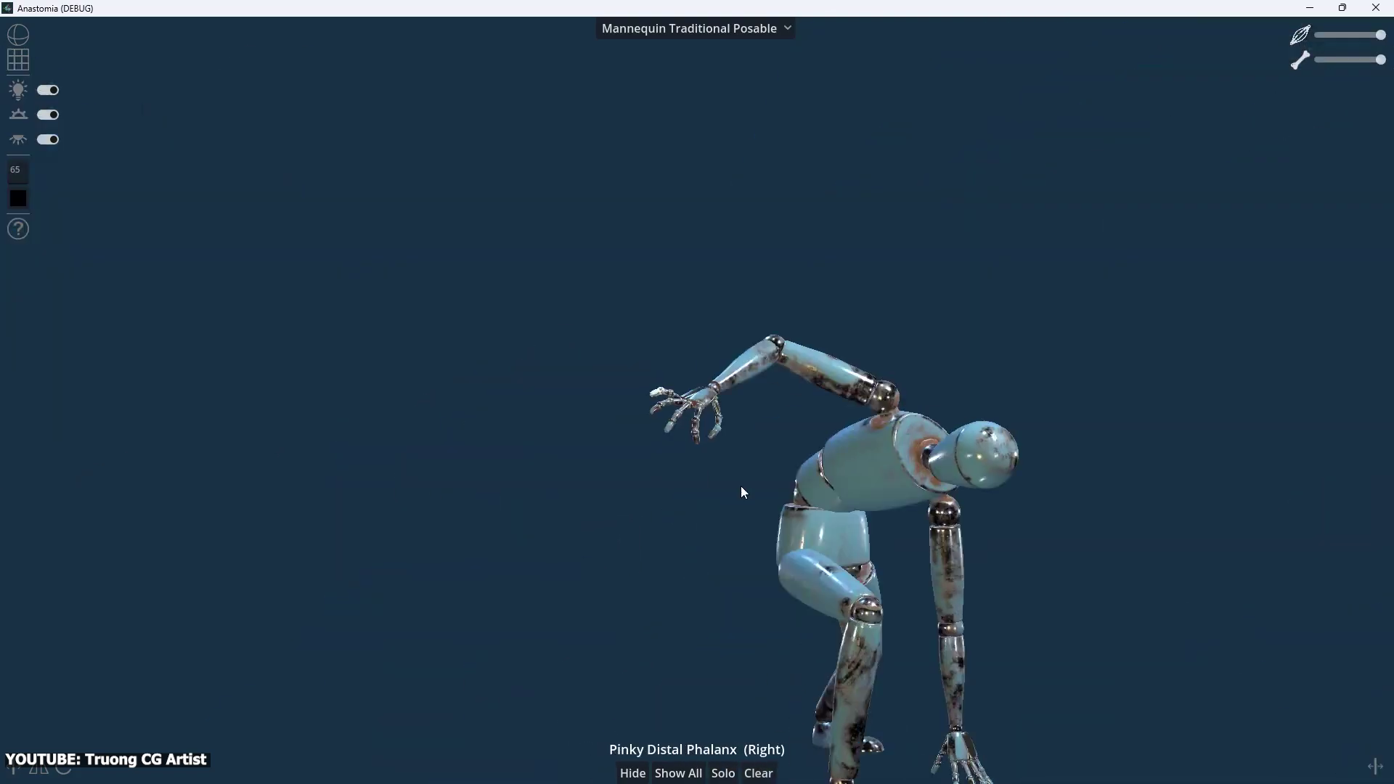
left_click_drag(744, 493, 593, 465)
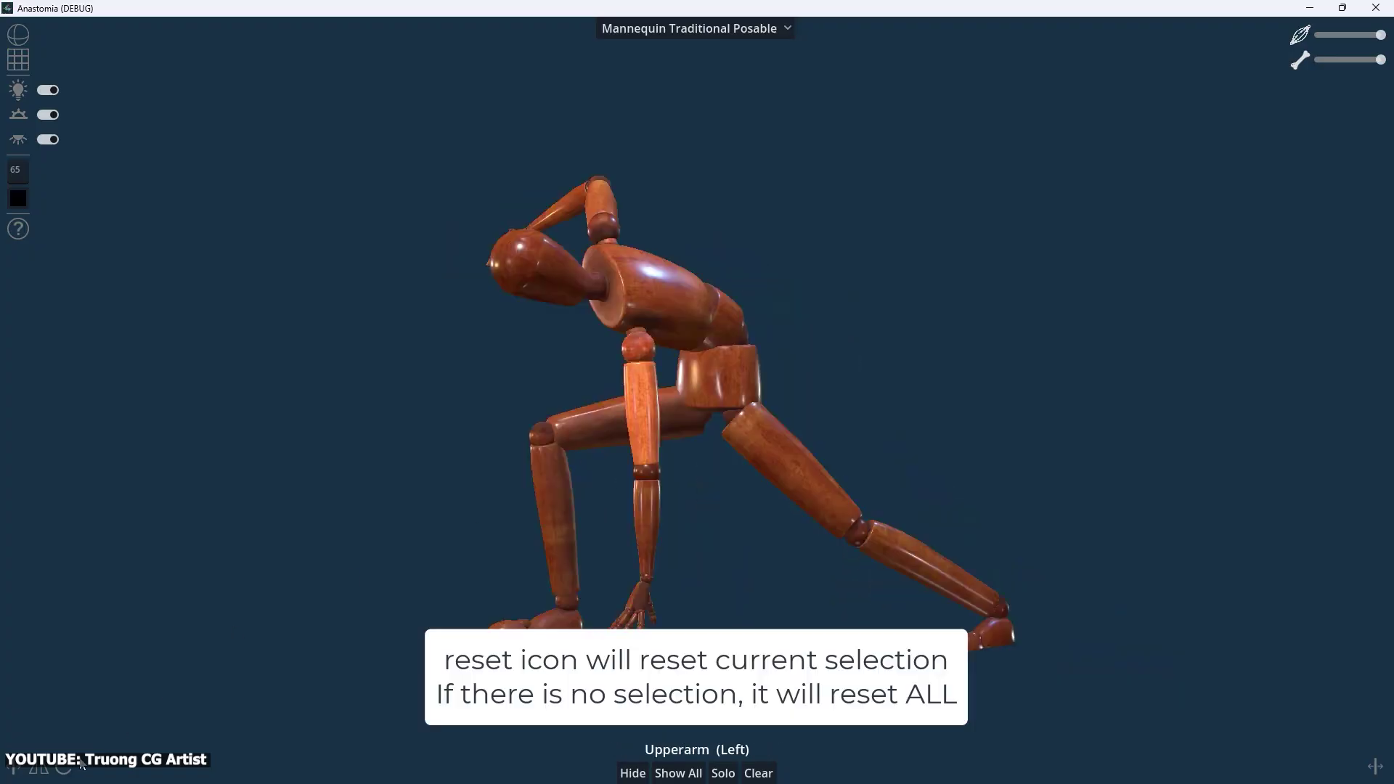
Step: Reset the pose of the wooden mannequin's left upper arm and select its left forearm
left_click(65, 766)
left_click(659, 514)
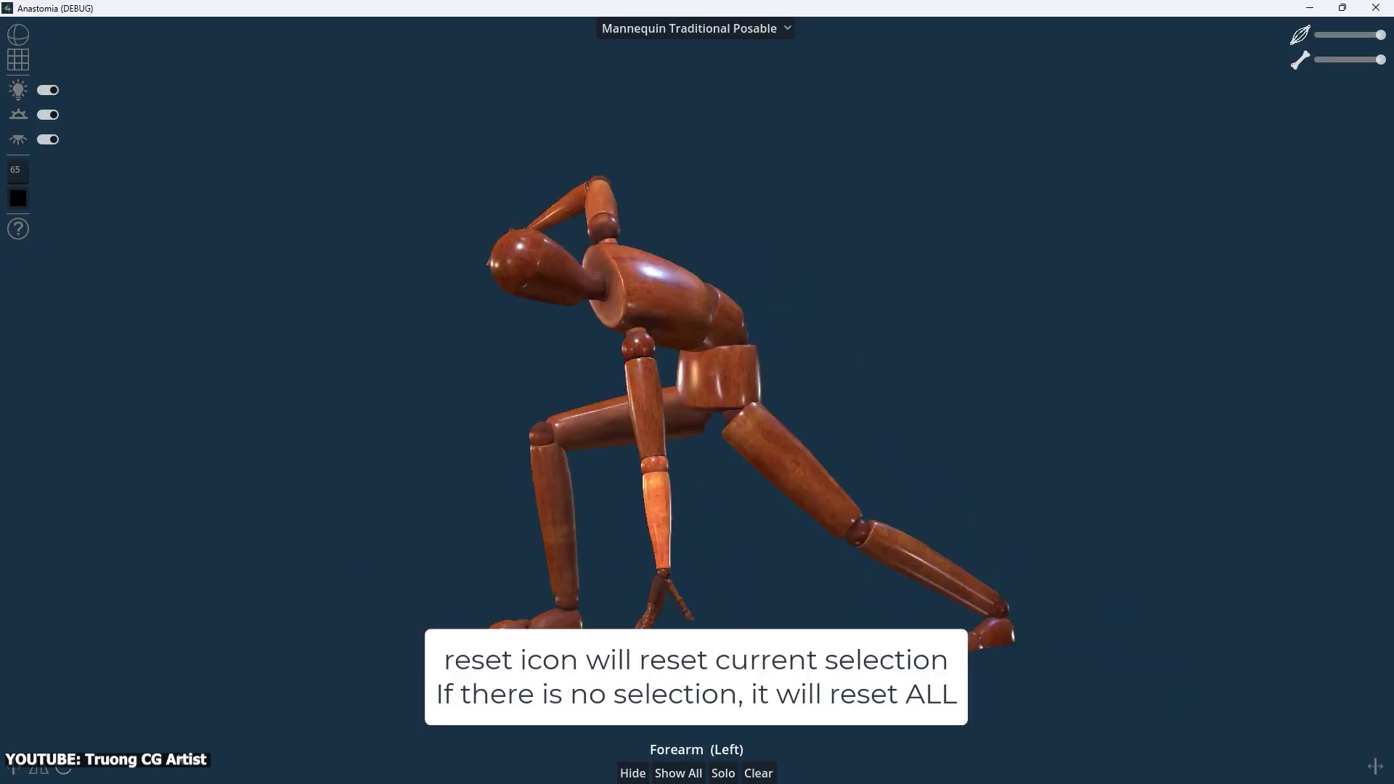